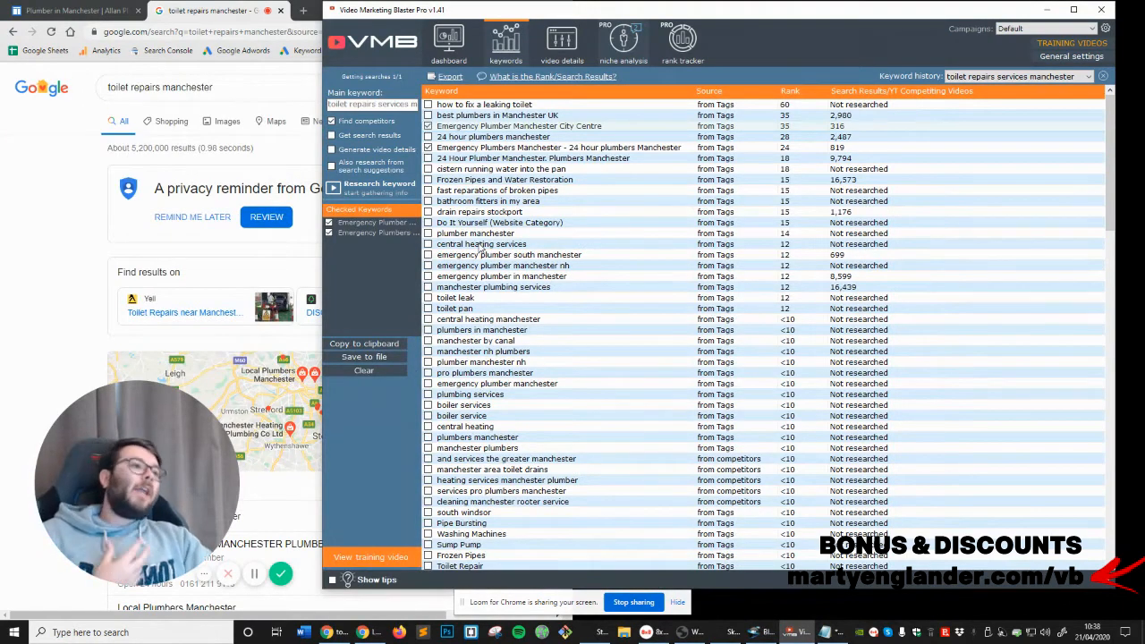
Delete all the old free hosting entries from the video details keyword list
click(540, 56)
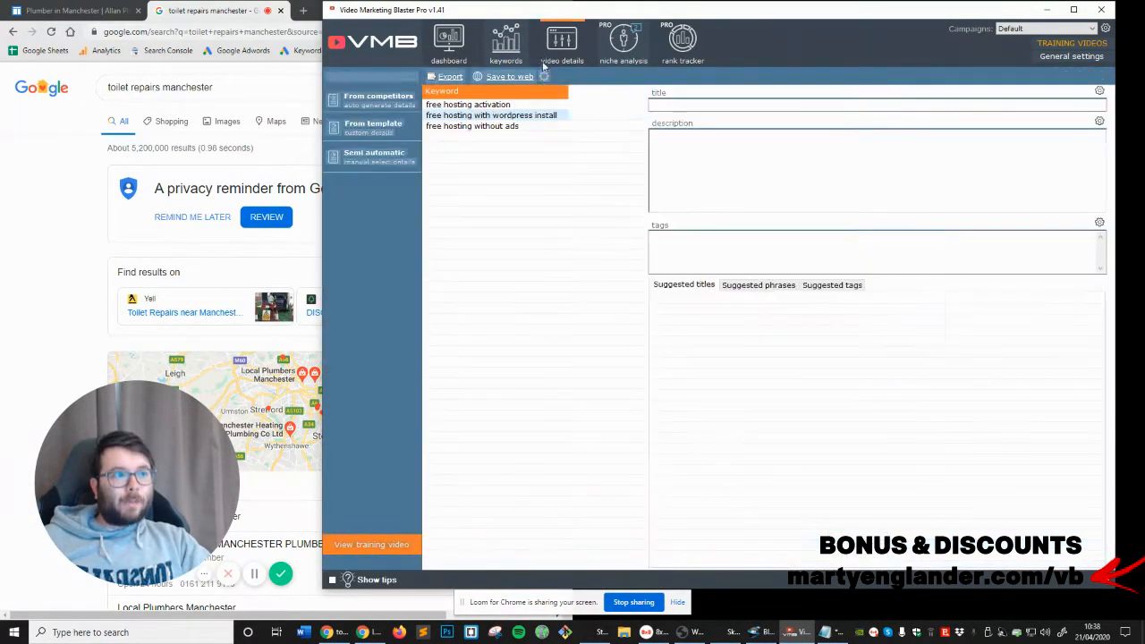
right_click(533, 127)
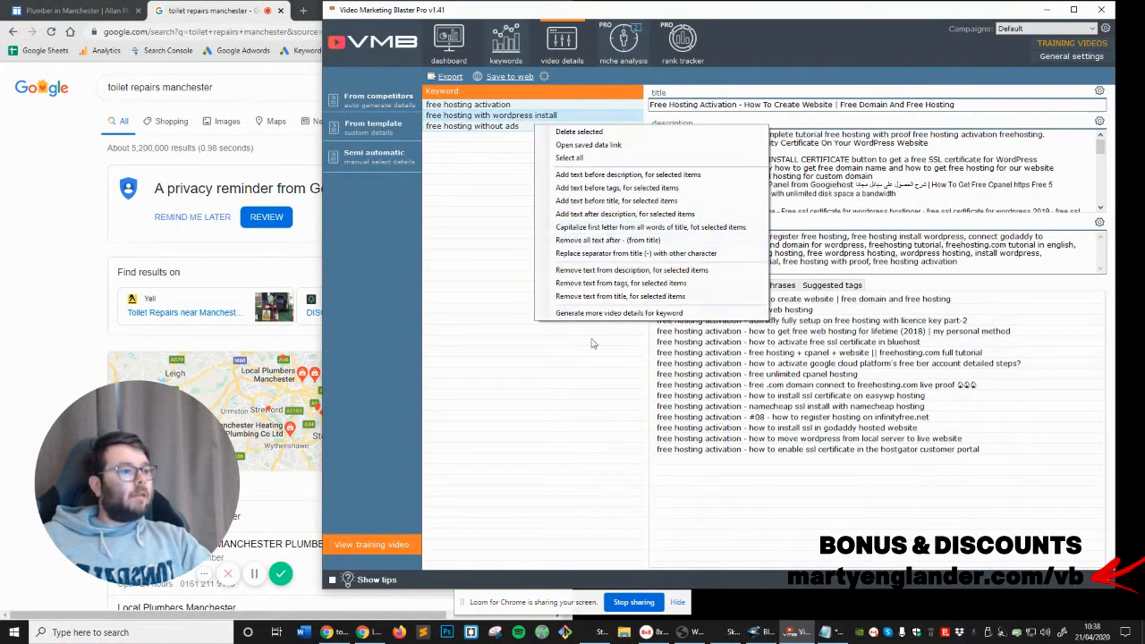
click(579, 132)
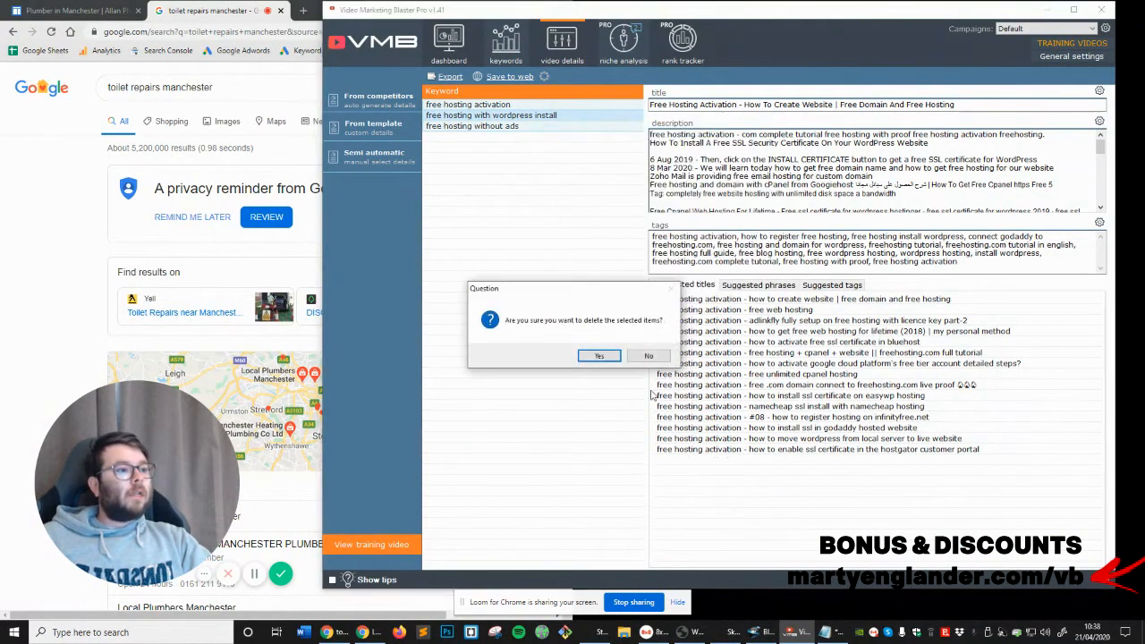
click(593, 354)
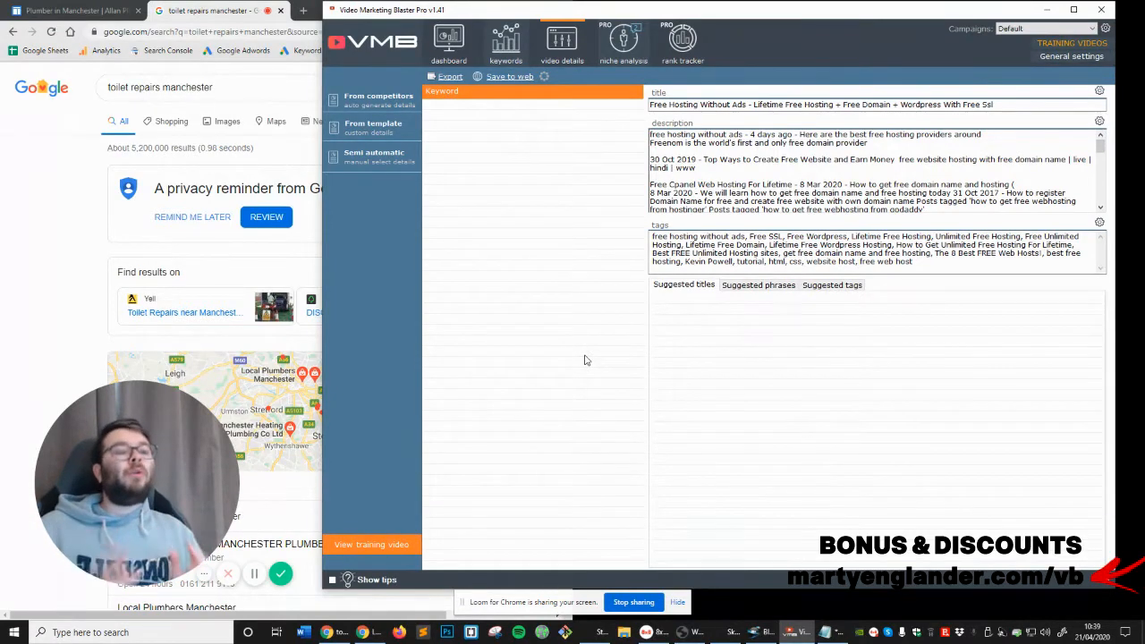
Generate video details from competitors for Emergency Plumber Manchester City Centre, Emergency Plumbers Manchester - 24 hour plumbers Manchester and toilet repairs manchester
click(397, 102)
click(739, 238)
text(Plumbers Manchester, toilet repairs manchester)
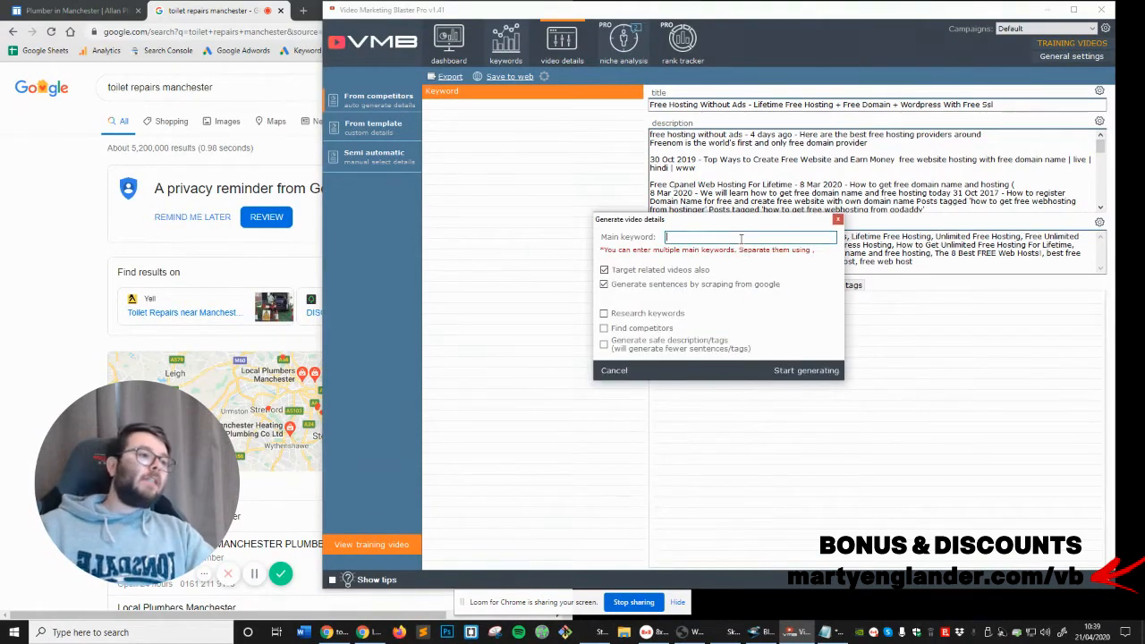
drag(758, 238, 483, 254)
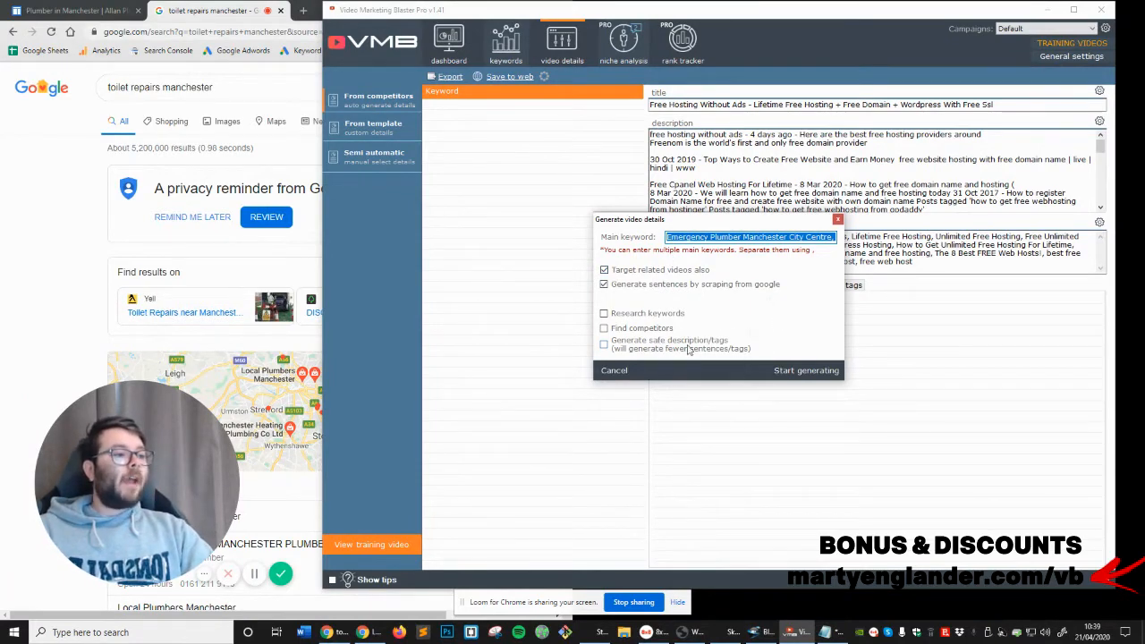
click(799, 371)
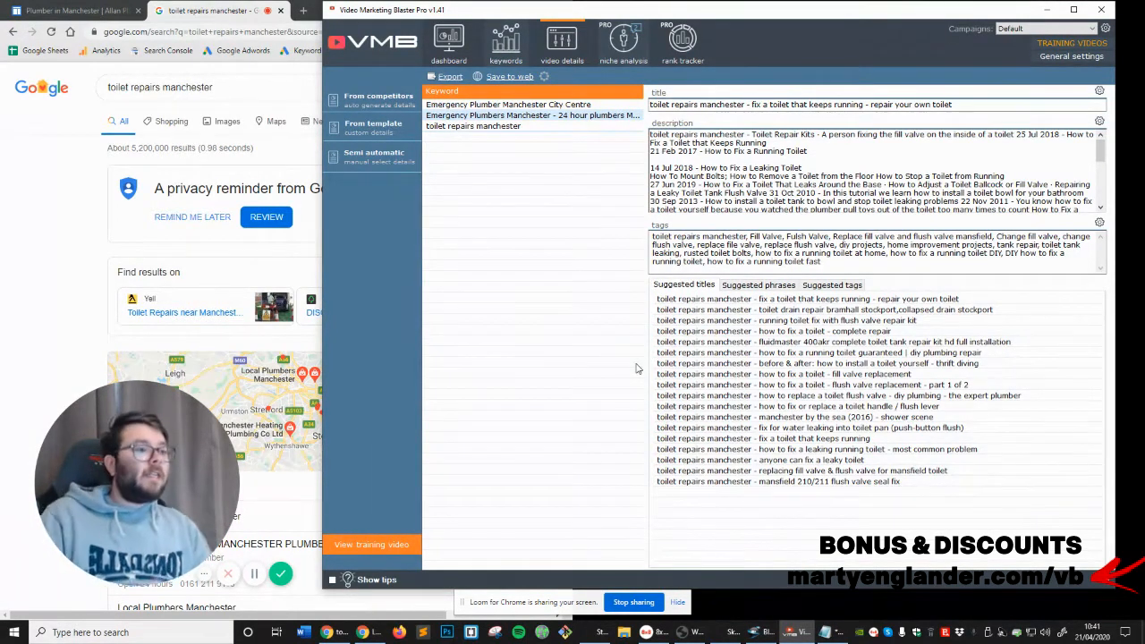
Review the generated details of each keyword, examining the title, description and tags for Emergency Plumber Manchester City Centre
click(543, 107)
click(542, 115)
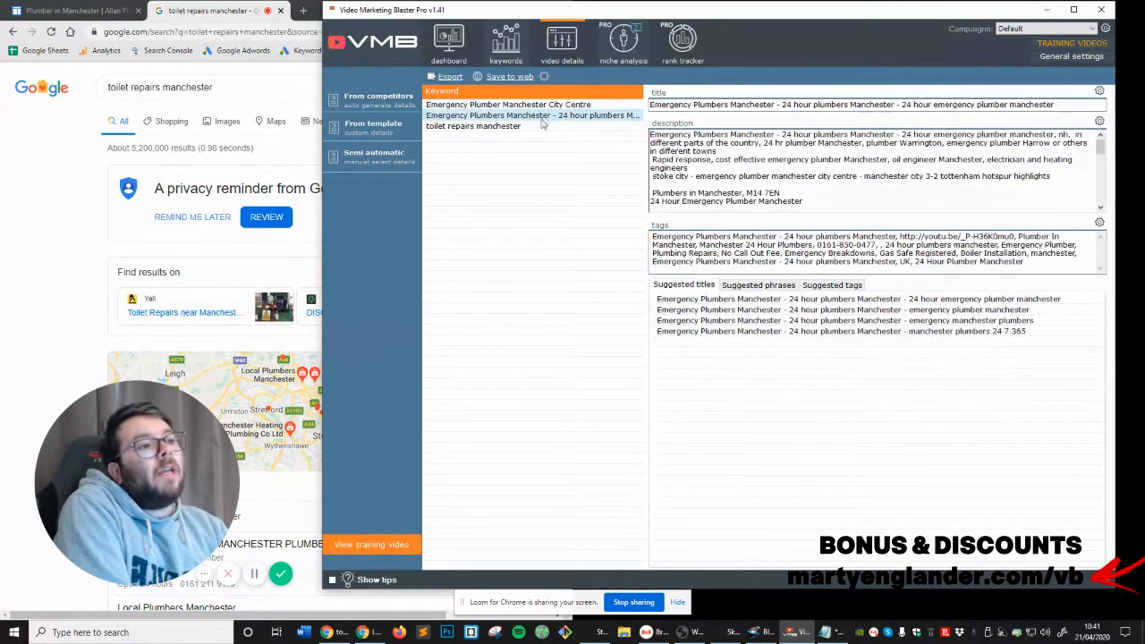
click(542, 126)
click(550, 105)
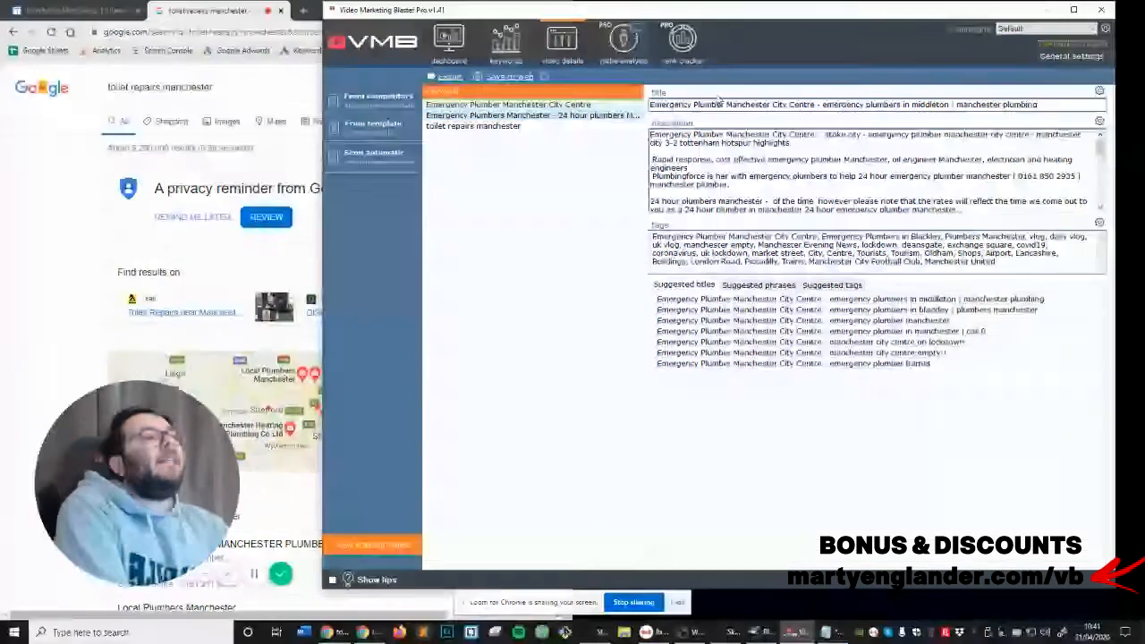
drag(684, 104, 1065, 104)
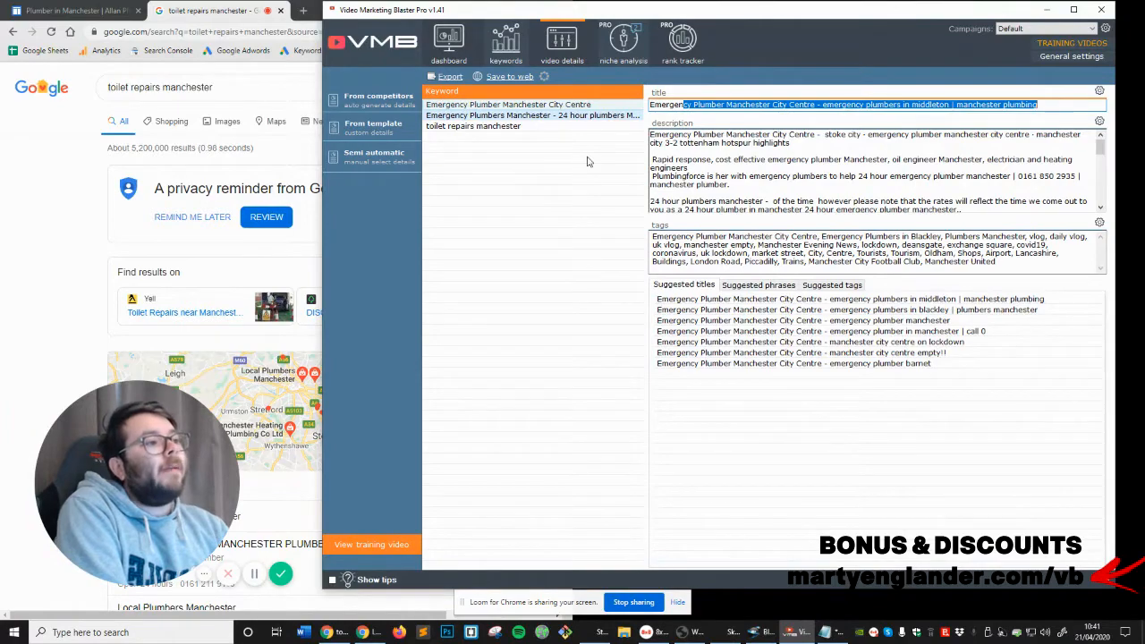
scroll(692, 140, down, 10)
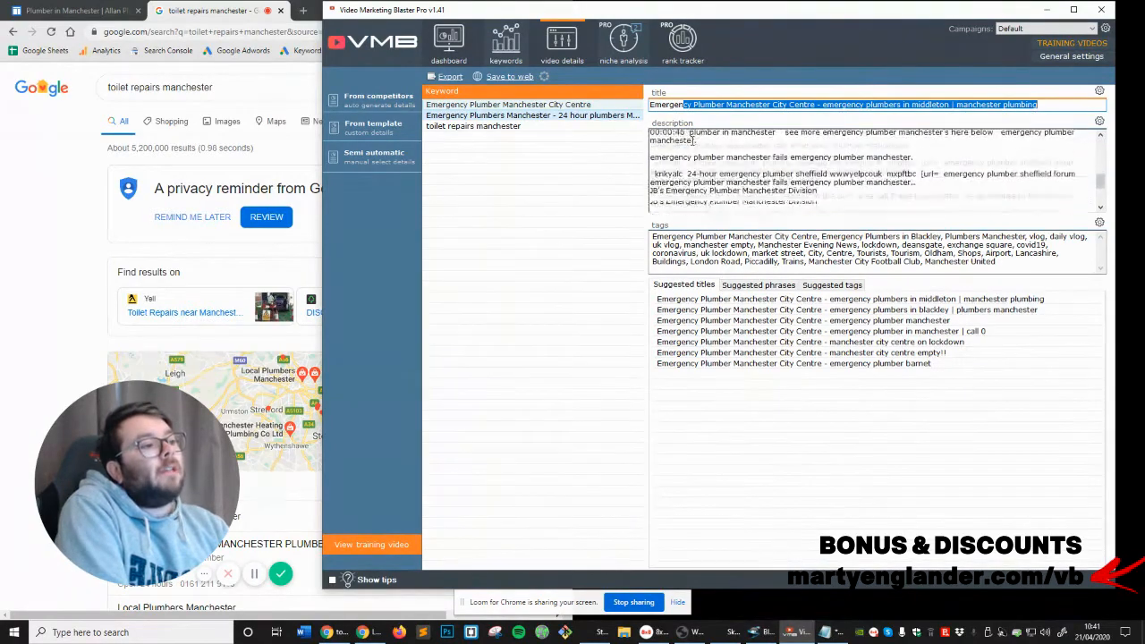
click(729, 237)
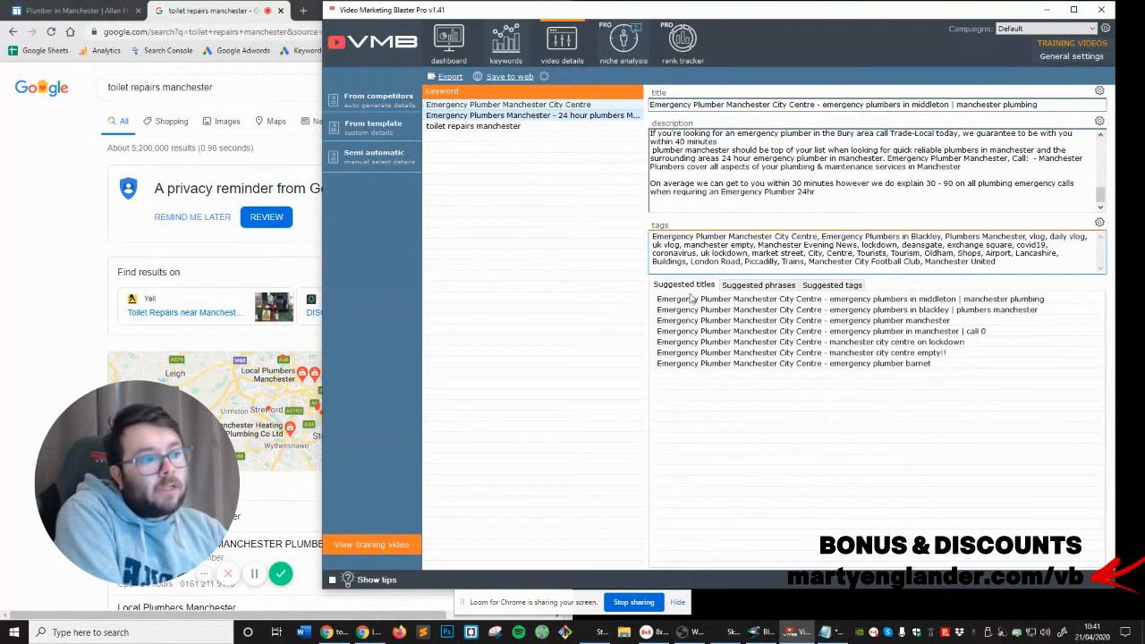
Look through the suggested phrases and suggested tags and compare them with the generated description and tags
click(766, 284)
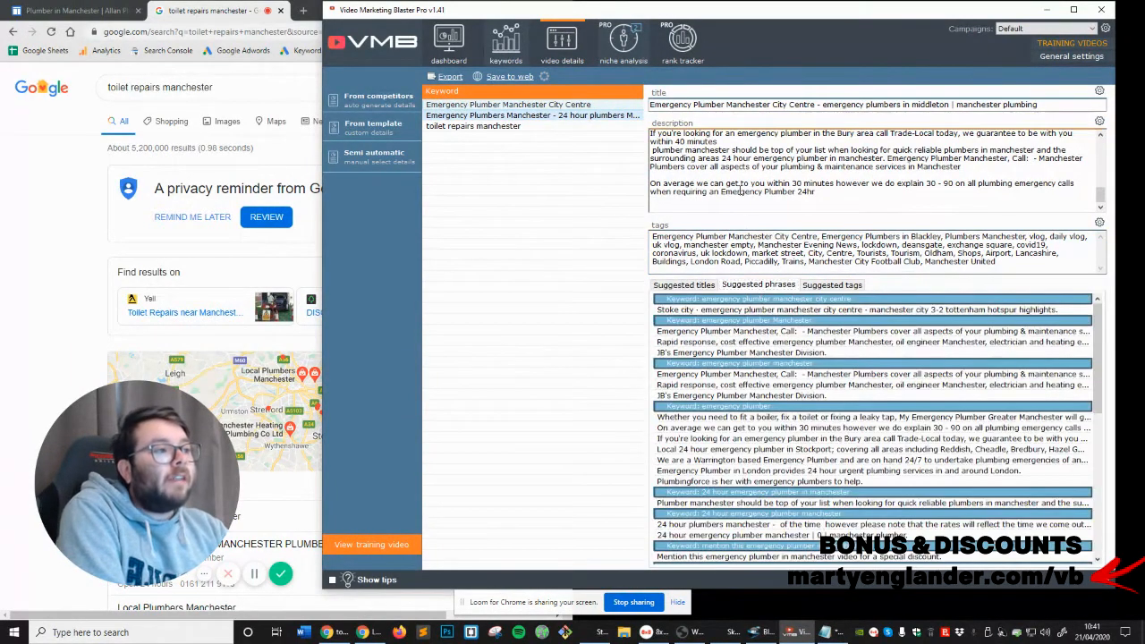
scroll(784, 380, down, 2)
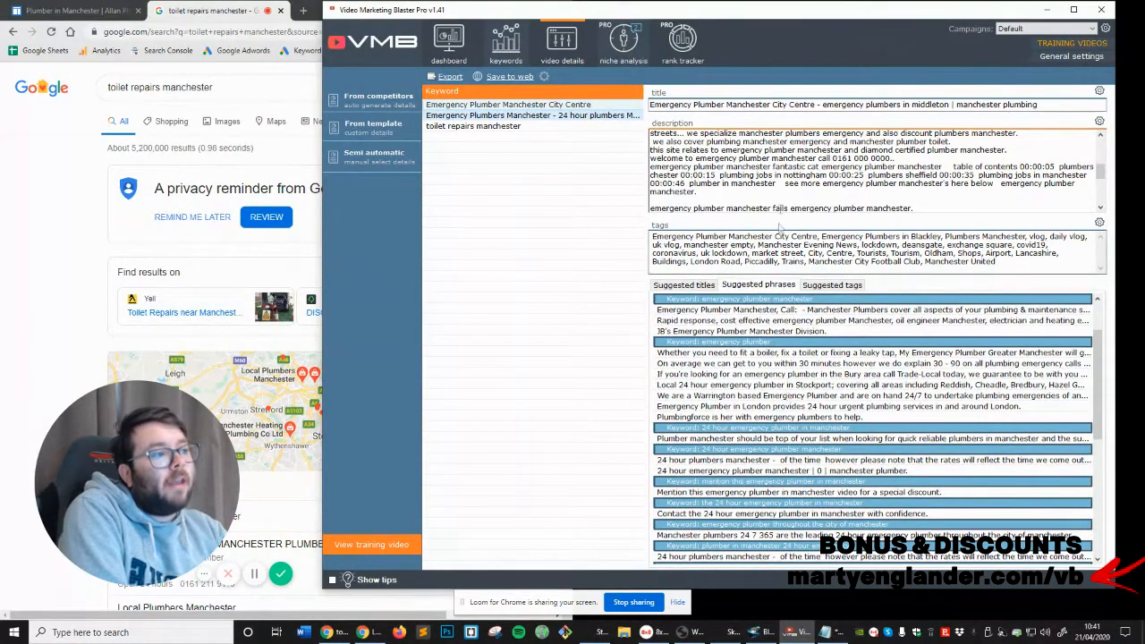
click(831, 285)
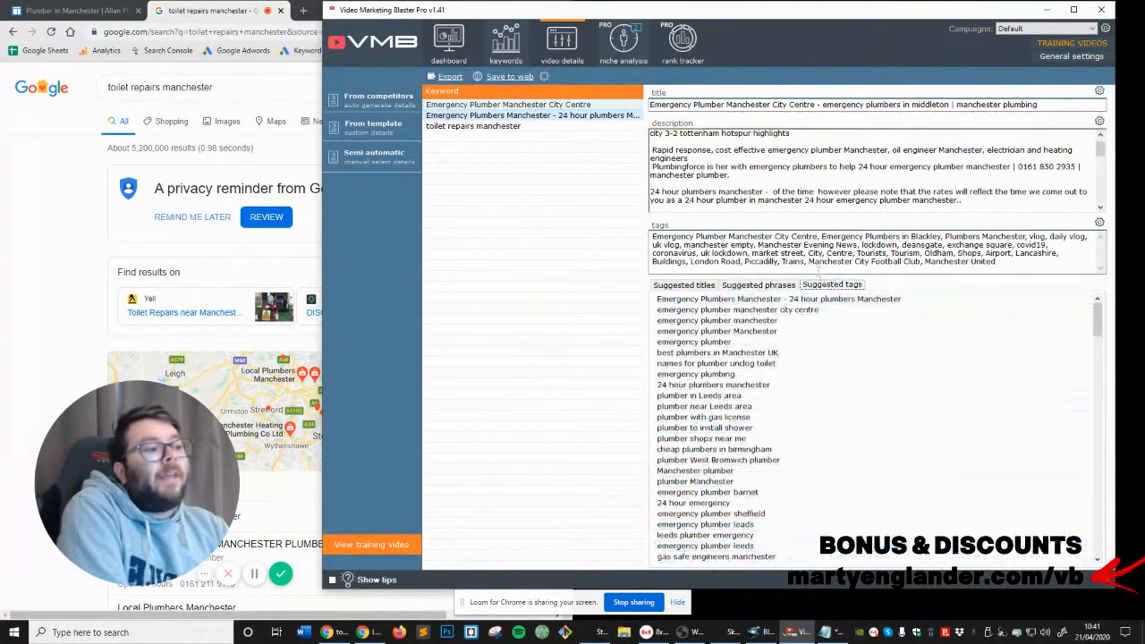
double_click(715, 237)
click(715, 237)
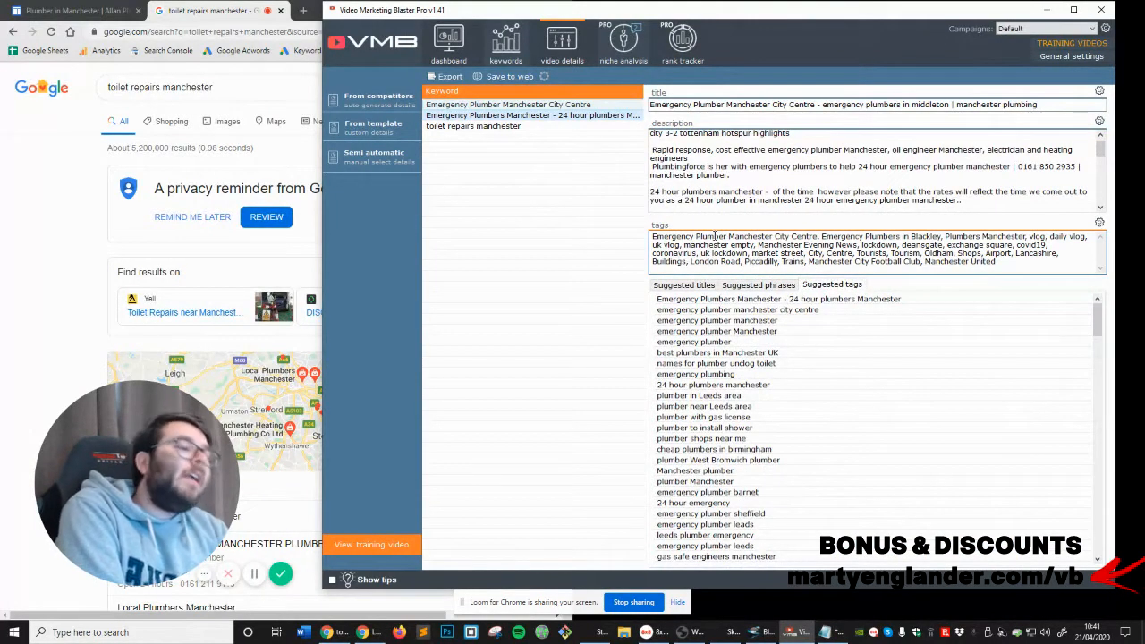
Review the Emergency Plumber Manchester City Centre title and capitalize the first letter of all its words
click(668, 105)
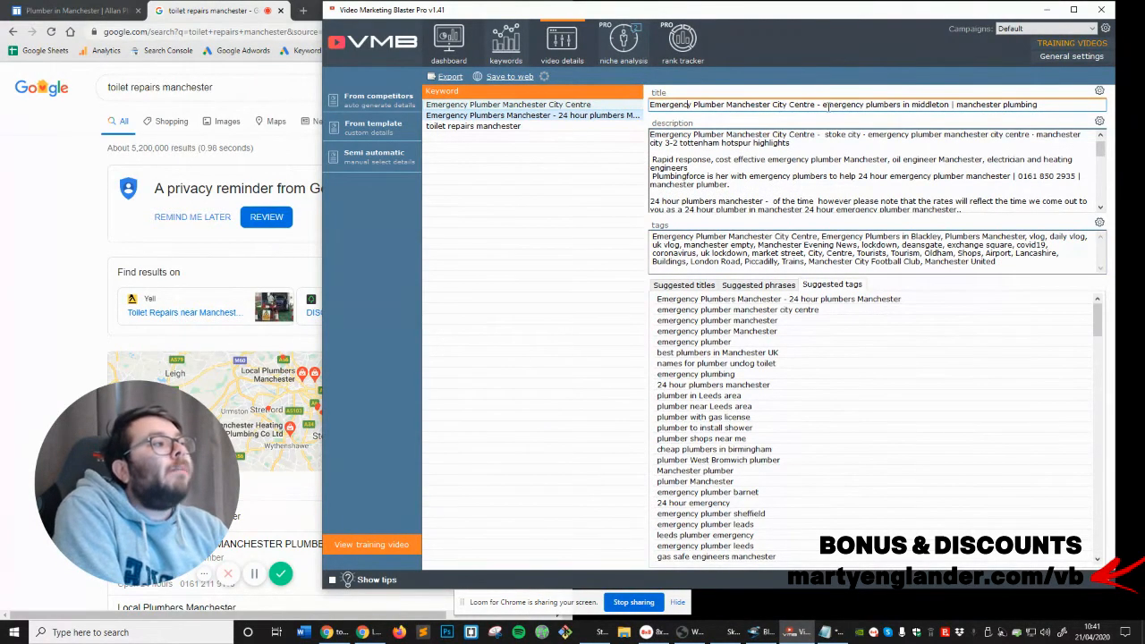
double_click(1020, 104)
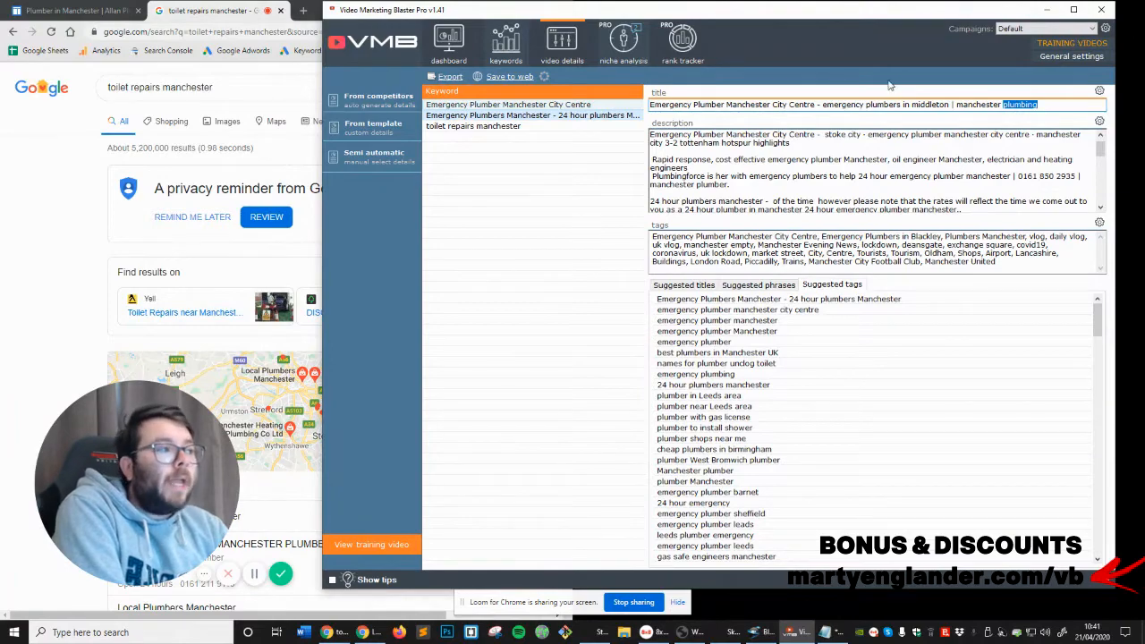
double_click(936, 105)
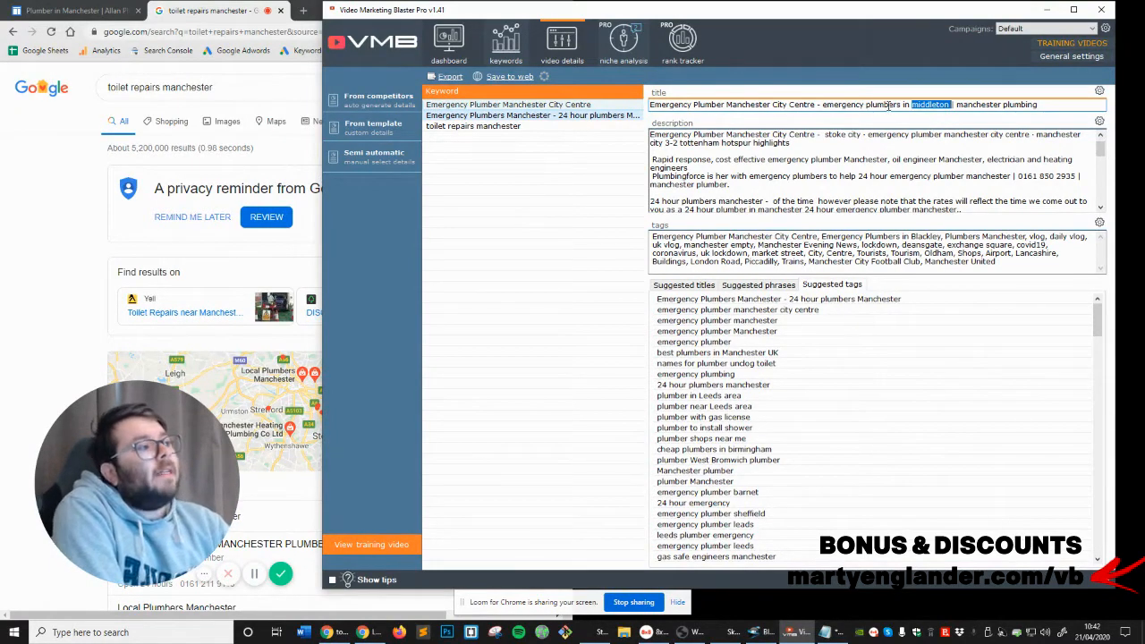
drag(888, 105, 1066, 102)
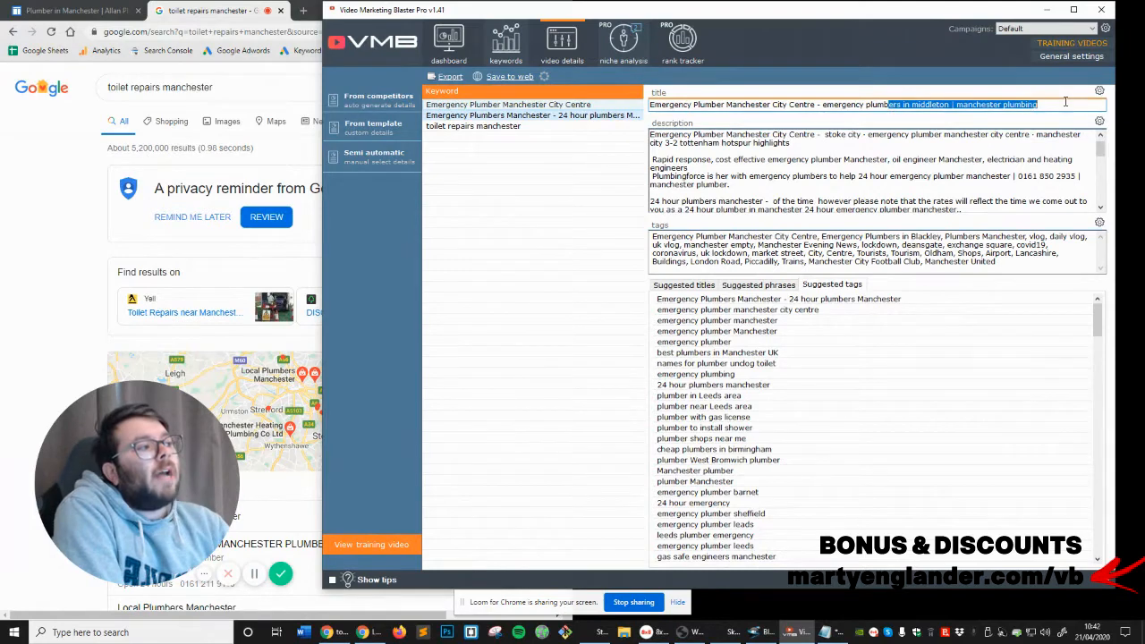
right_click(576, 111)
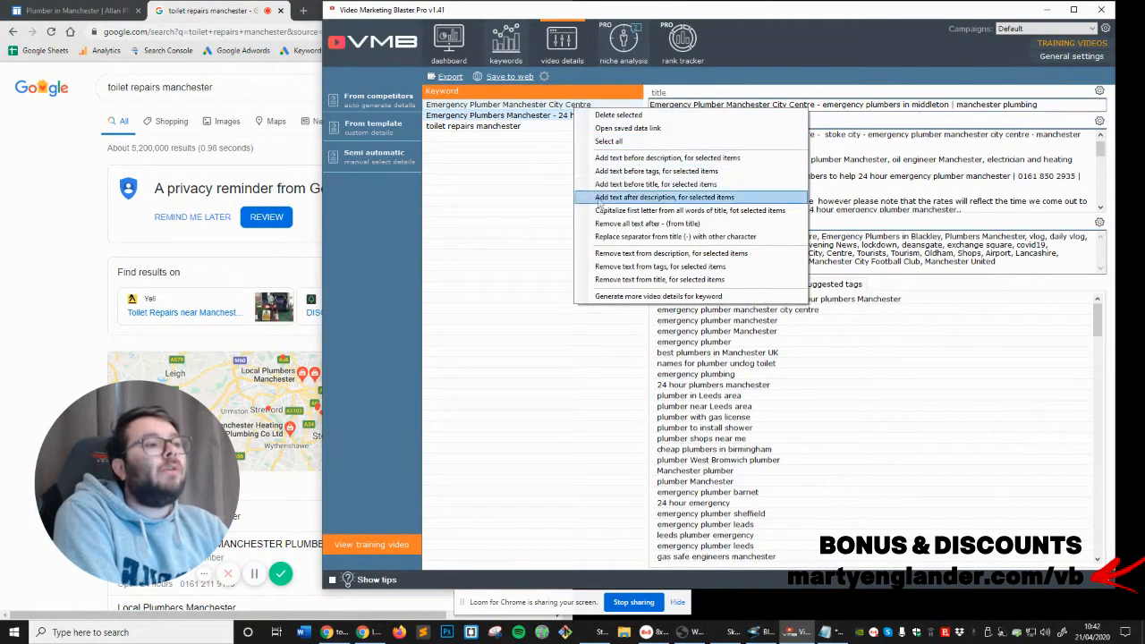
click(603, 211)
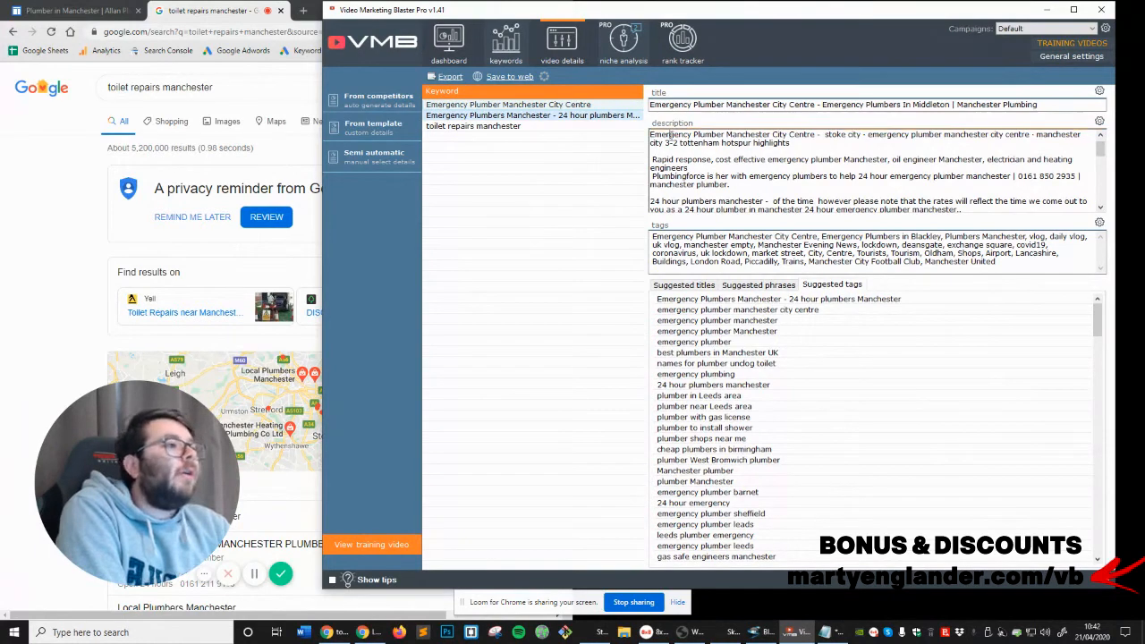
Remove "manchester city 3-2 tottenham hotspur highlights" and the trailing dash from the description's opening line, leaving one blank line after it
drag(650, 135, 771, 135)
click(834, 134)
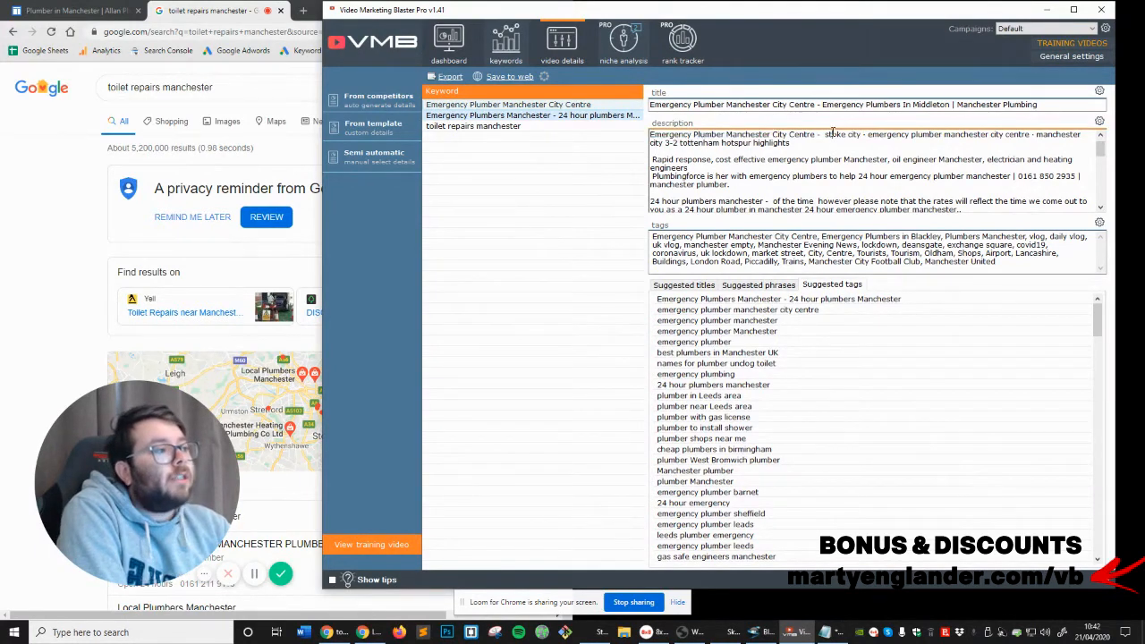
drag(868, 134, 943, 135)
click(1006, 136)
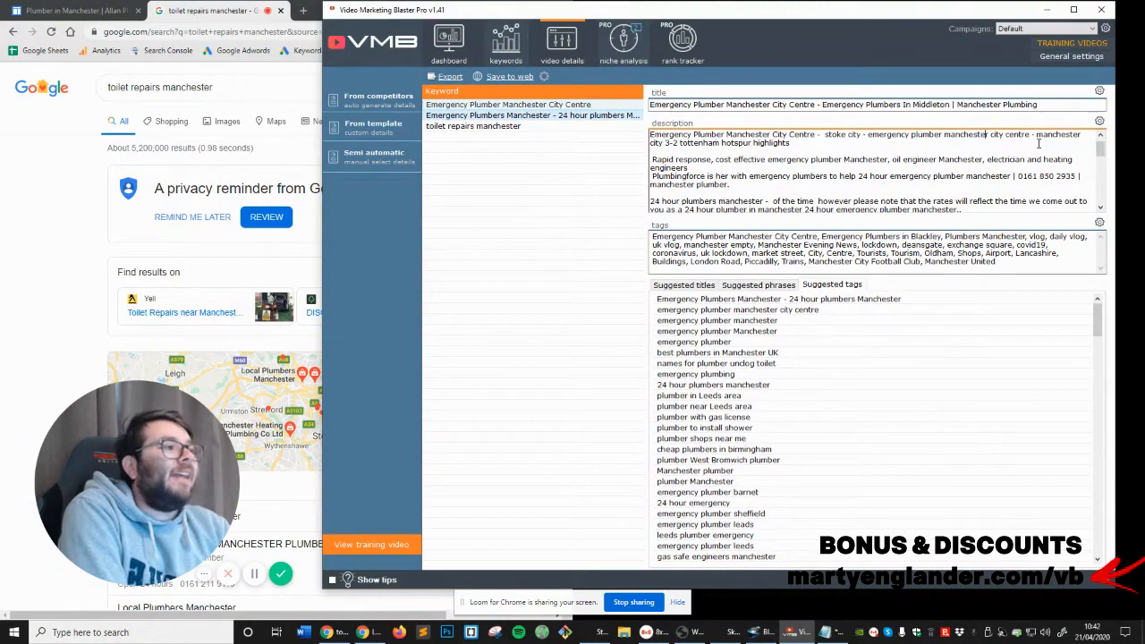
drag(1036, 135, 1043, 145)
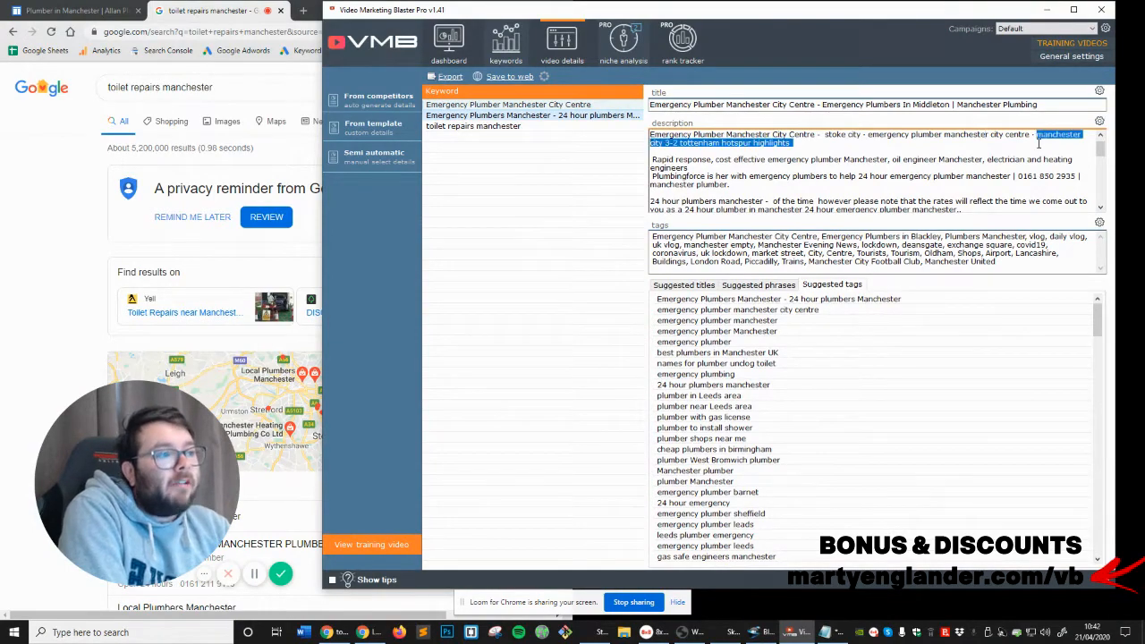
key(BackSpace)
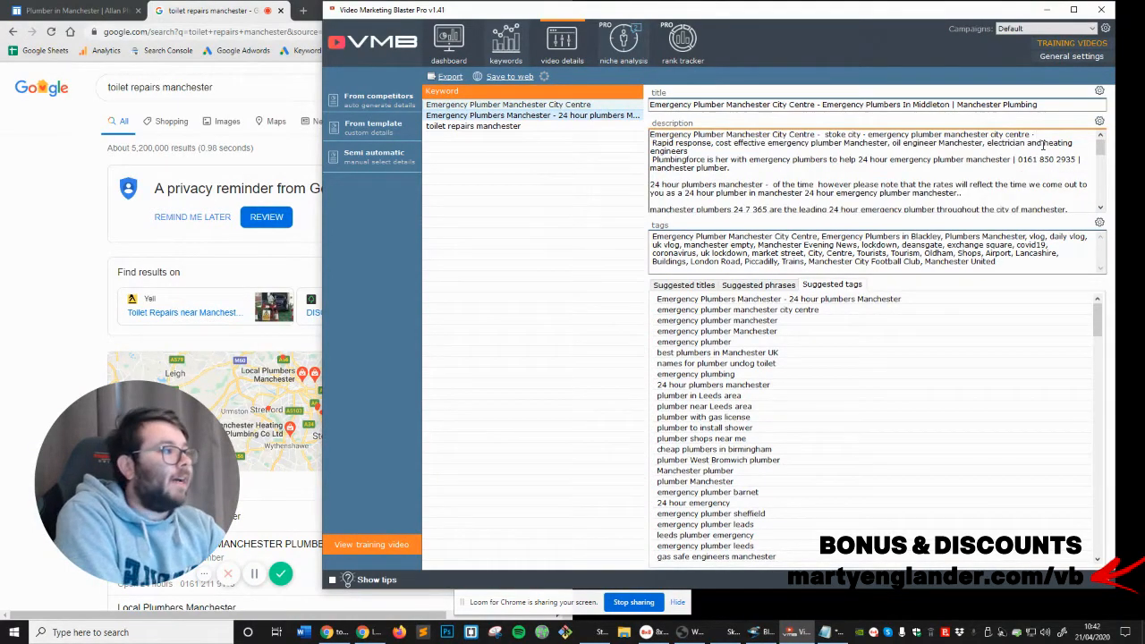
key(Return)
key(Return)
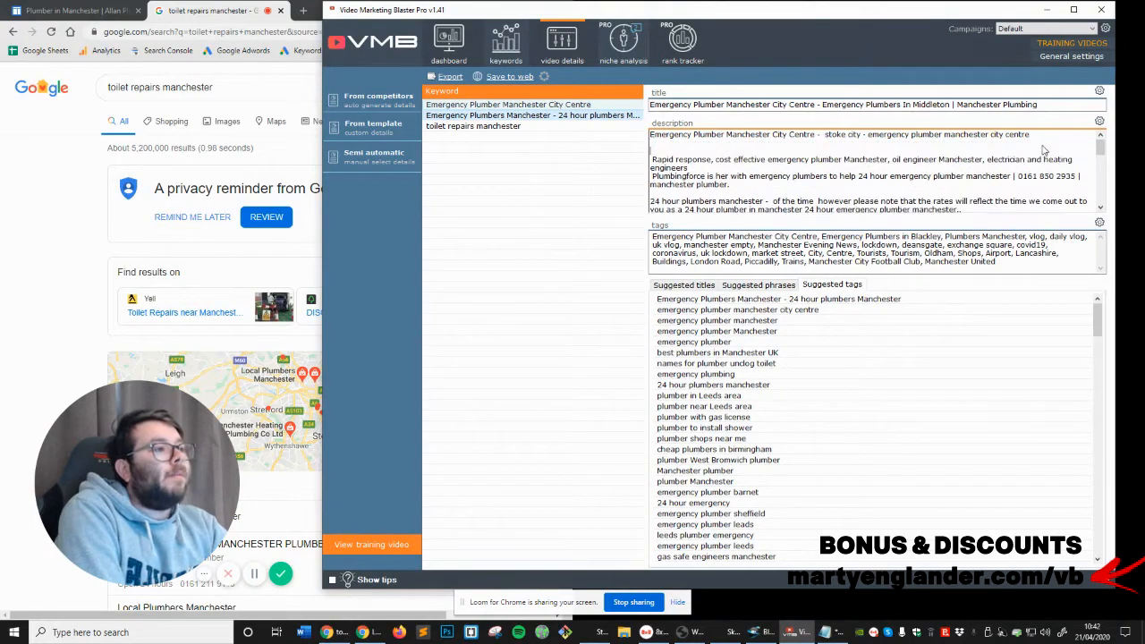
key(BackSpace)
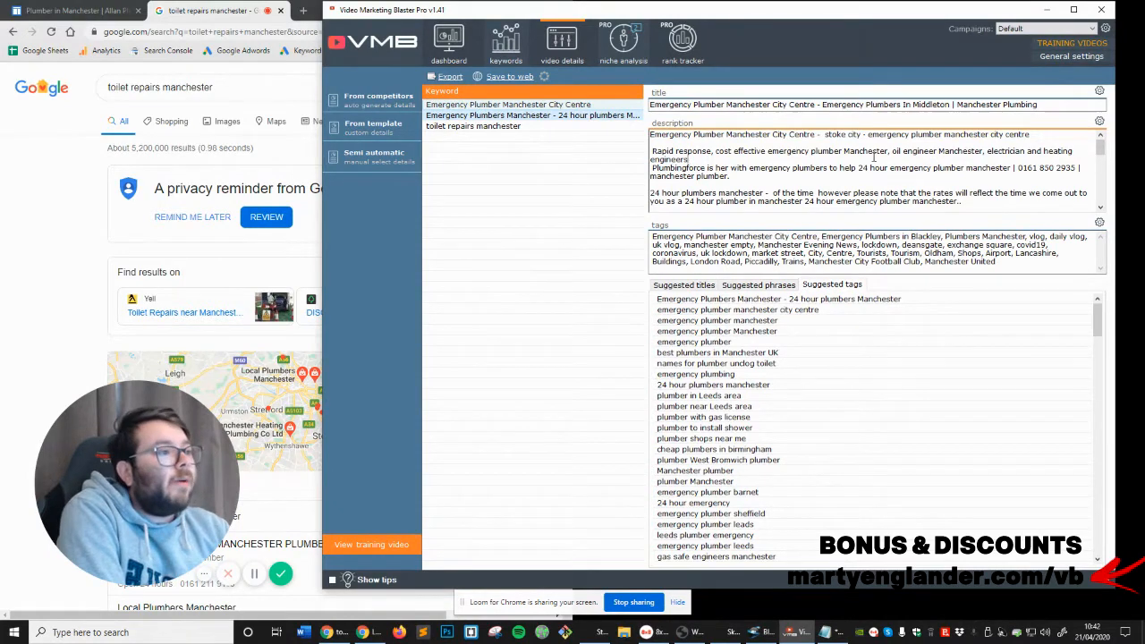
Remove the leading space and "oil engineer Manchester," from the "Rapid response" sentence, and start the Plumbingforce sentence as a separate paragraph
click(653, 151)
key(BackSpace)
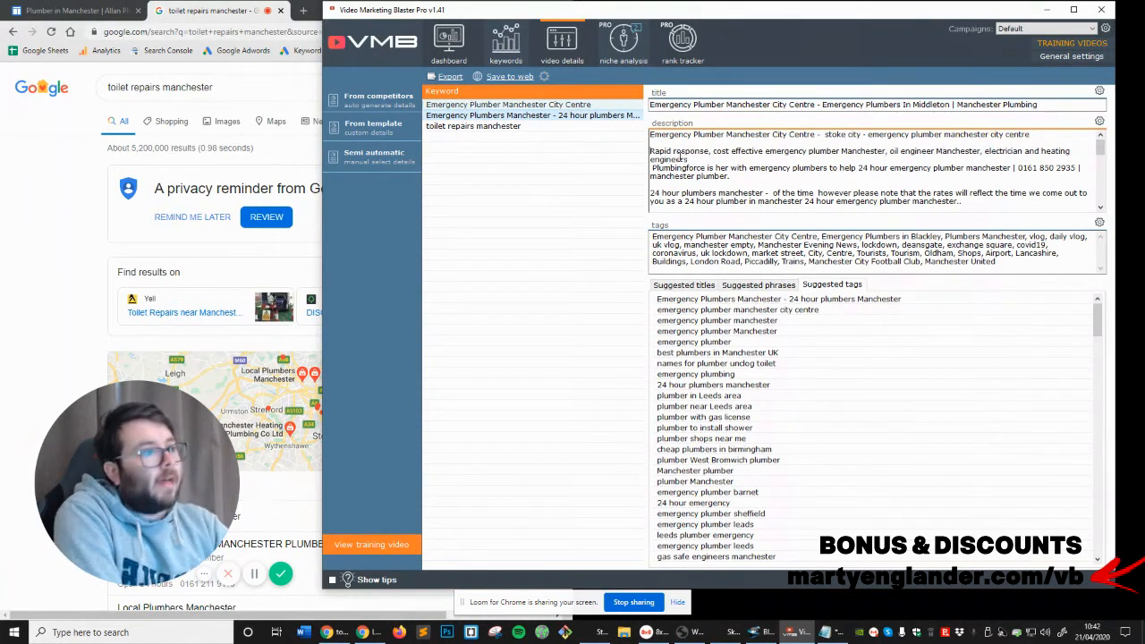
drag(890, 151, 982, 151)
key(BackSpace)
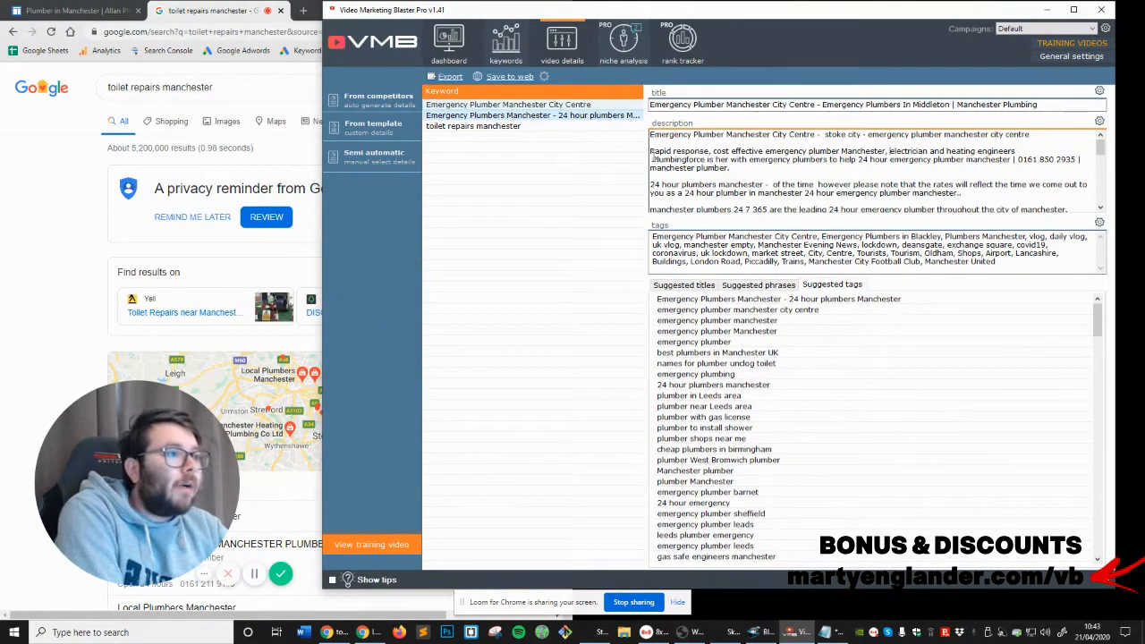
key(Return)
key(Return)
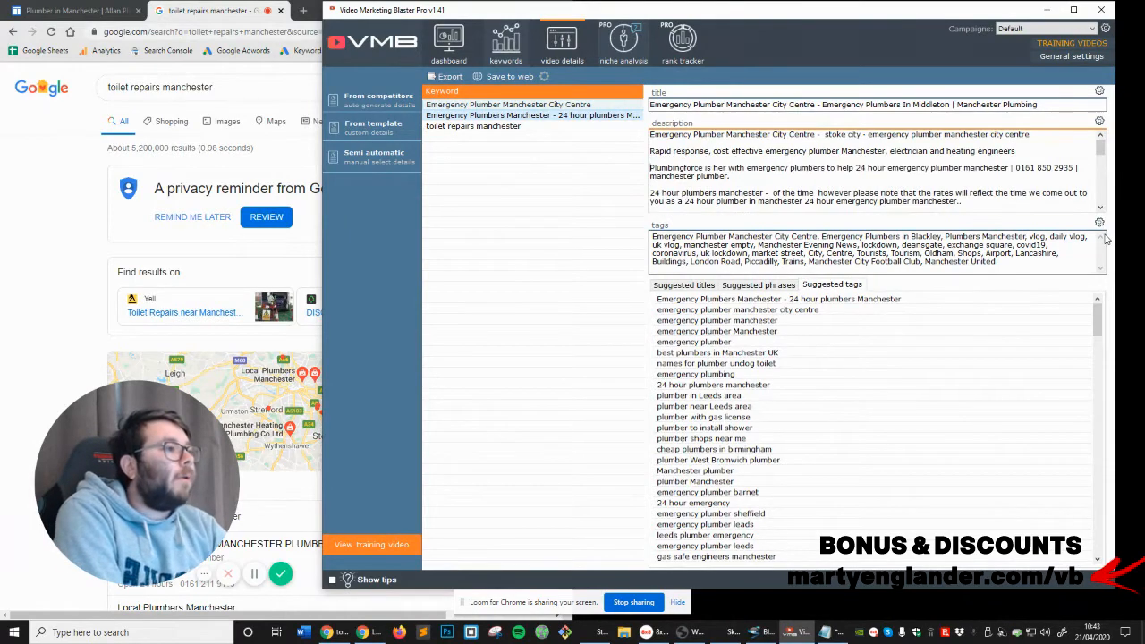
Replace "Plumbingforce" with "PLUMBING NAME" in the description and delete the phone number from that sentence
double_click(703, 169)
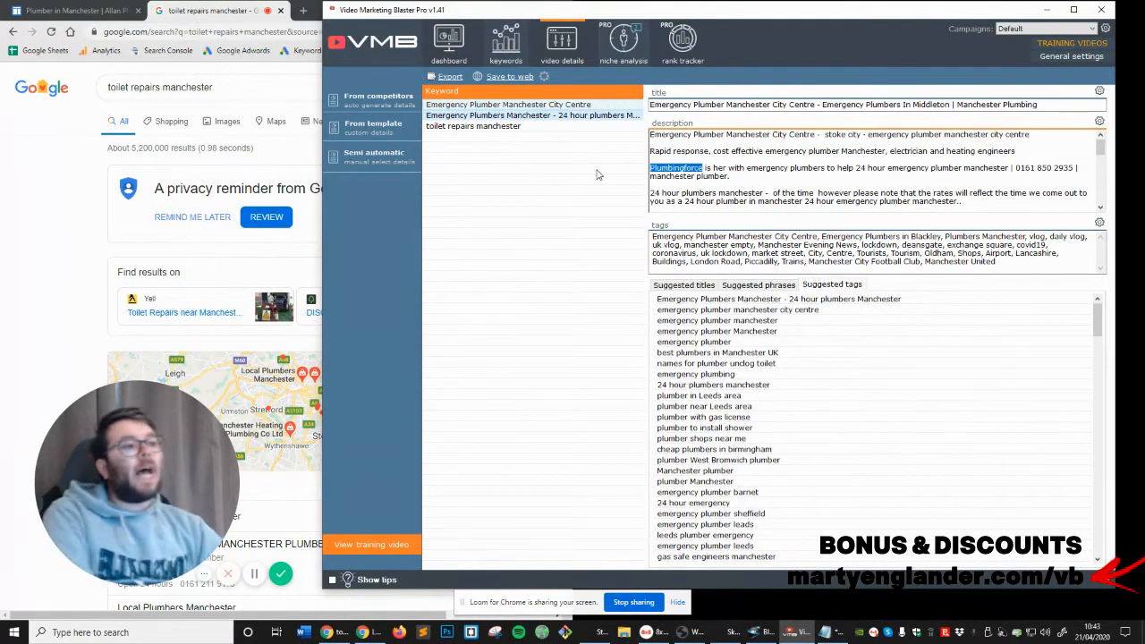
text(PLUMBING NAME)
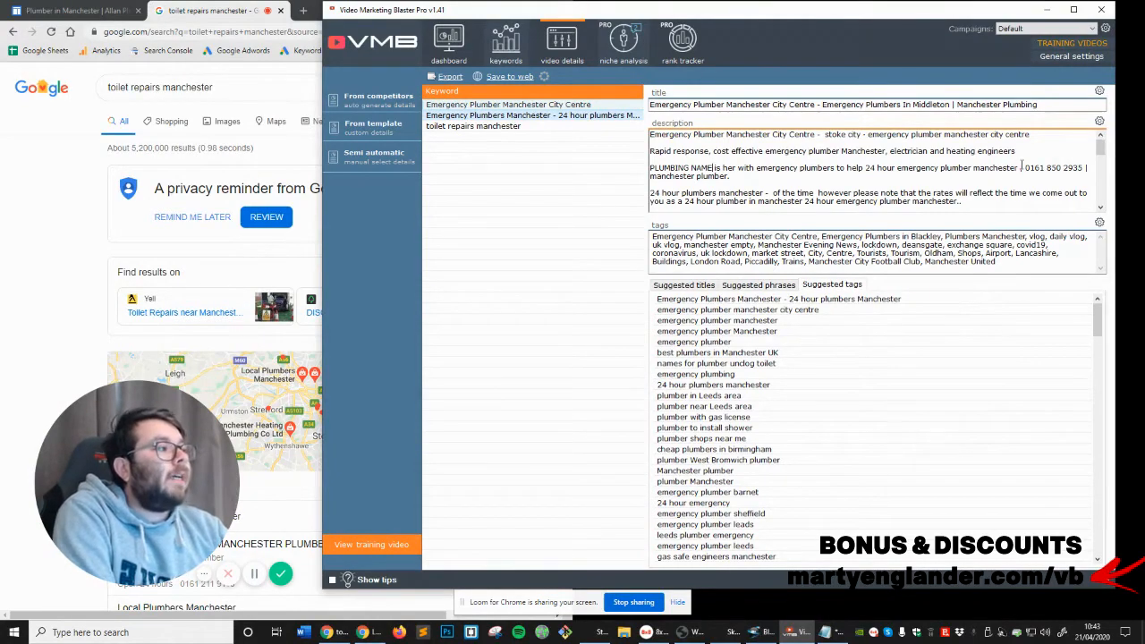
double_click(1035, 167)
drag(1024, 168, 1074, 170)
key(BackSpace)
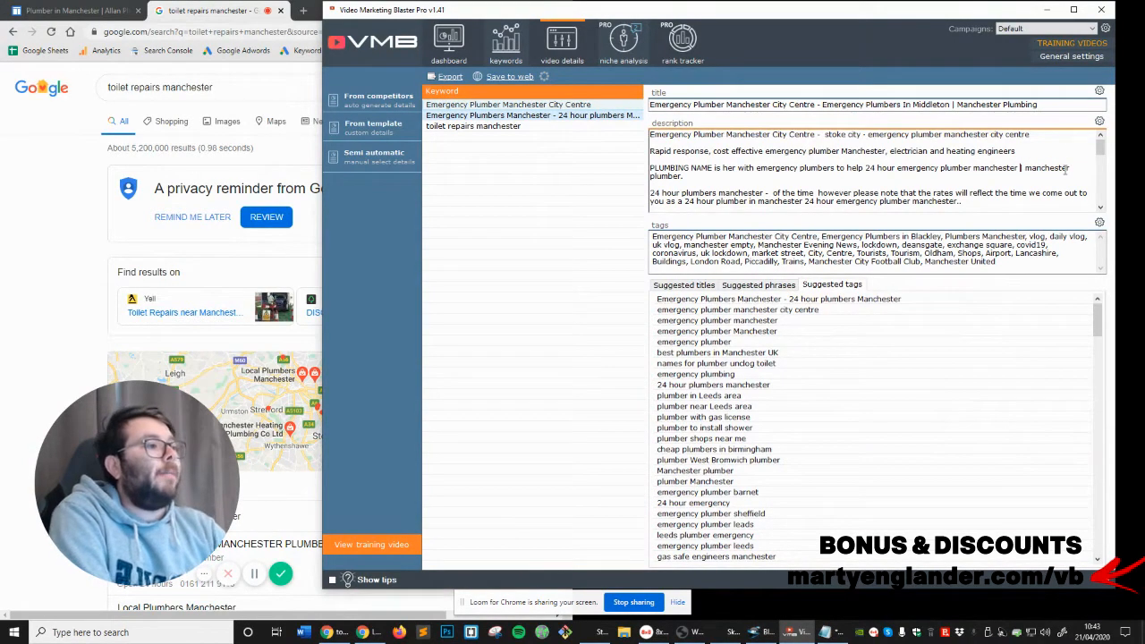
scroll(933, 170, down, 2)
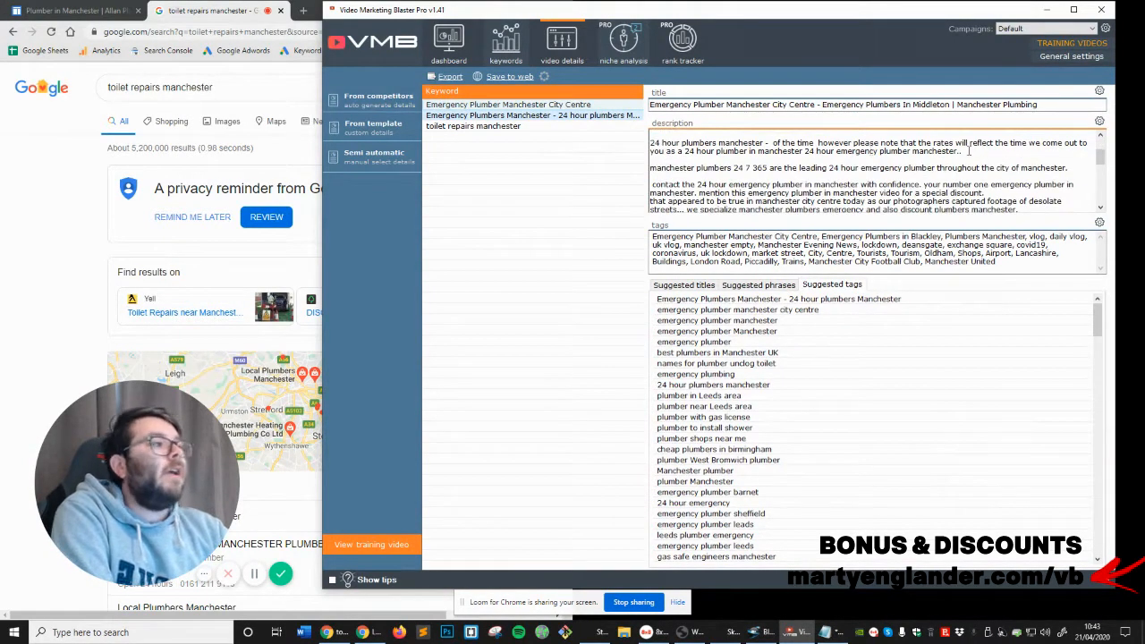
Remove the leading space from the description's "contact the 24 hour emergency plumber" sentence and review the opening paragraphs
scroll(881, 170, down, 1)
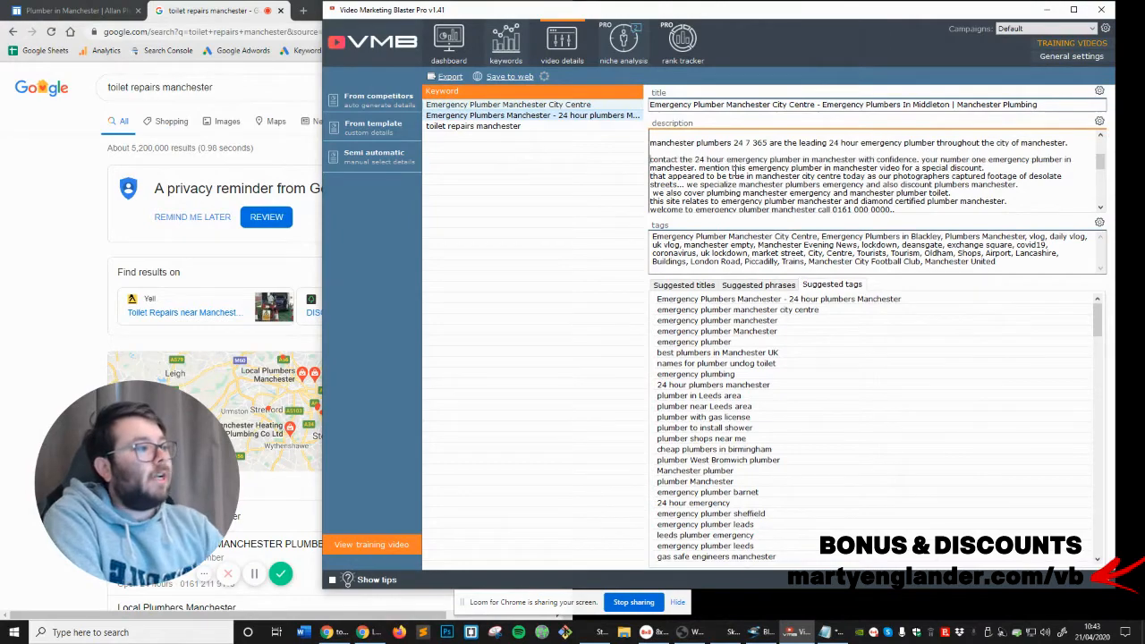
scroll(857, 176, down, 2)
scroll(857, 176, up, 3)
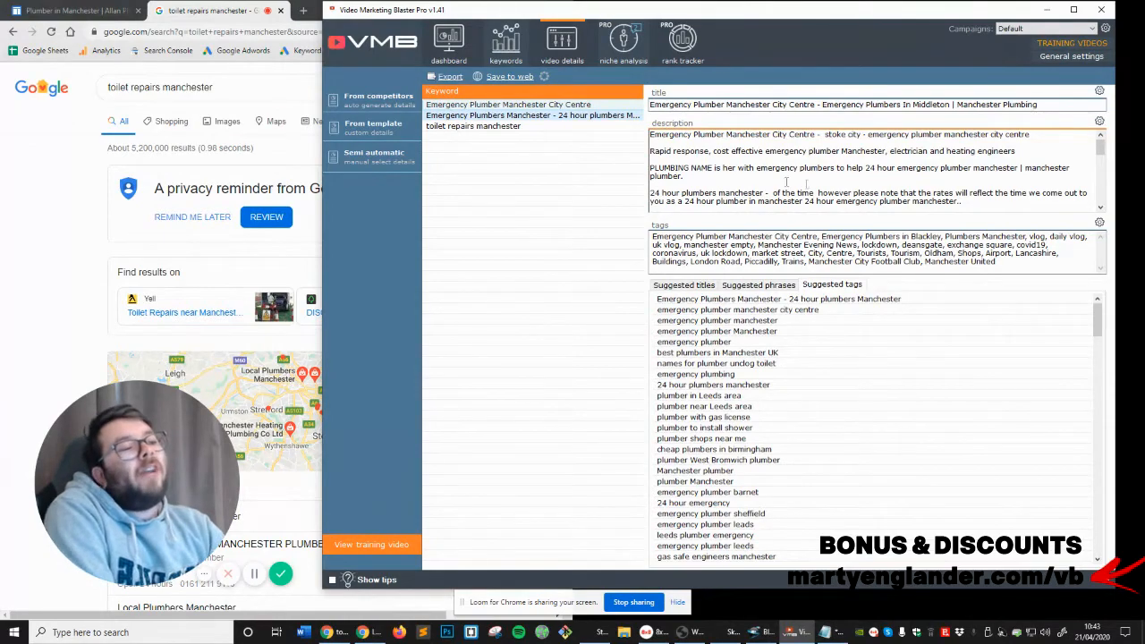
drag(651, 134, 713, 178)
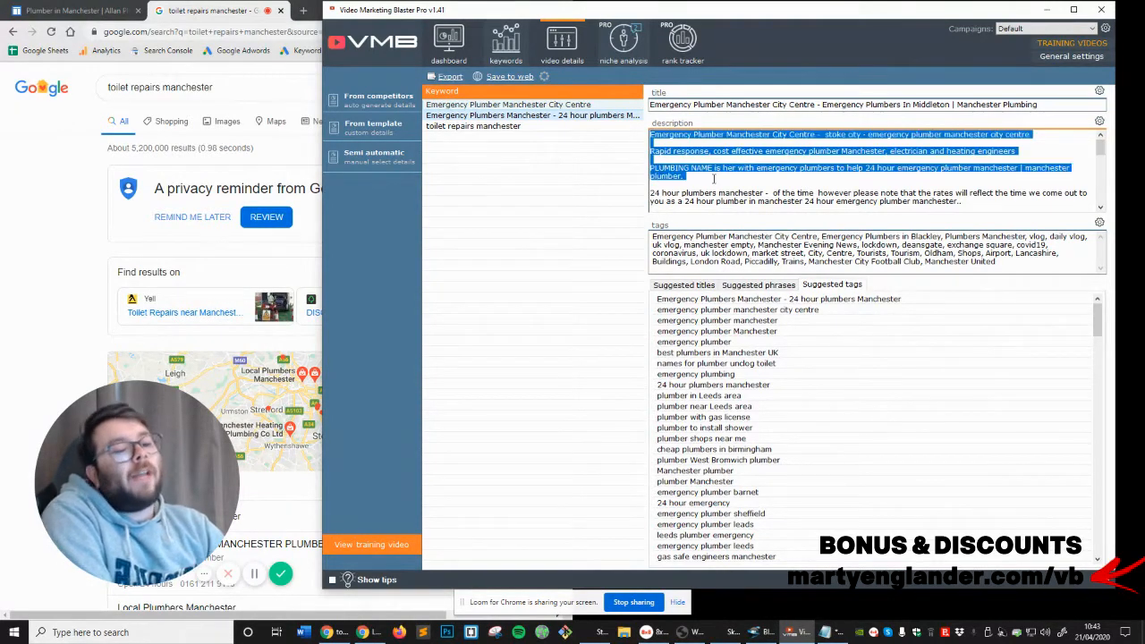
key(BackSpace)
Replace the phone number in the description's "welcome to emergency plumber manchester call" line with a placeholder made of zeros
scroll(978, 179, down, 2)
scroll(977, 177, down, 1)
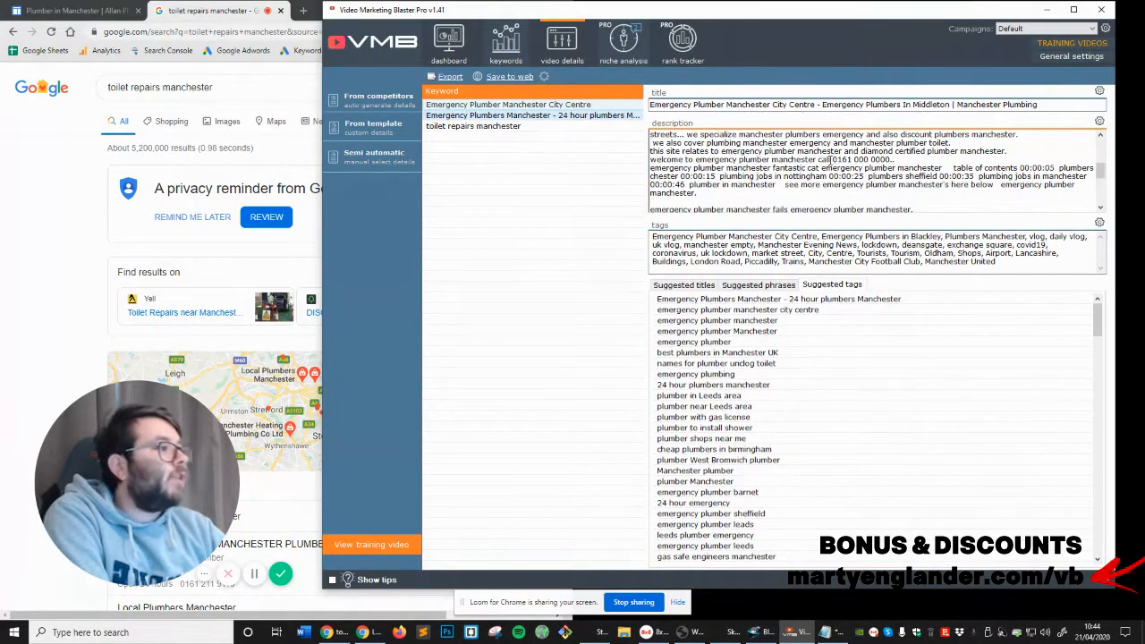
drag(832, 159, 891, 160)
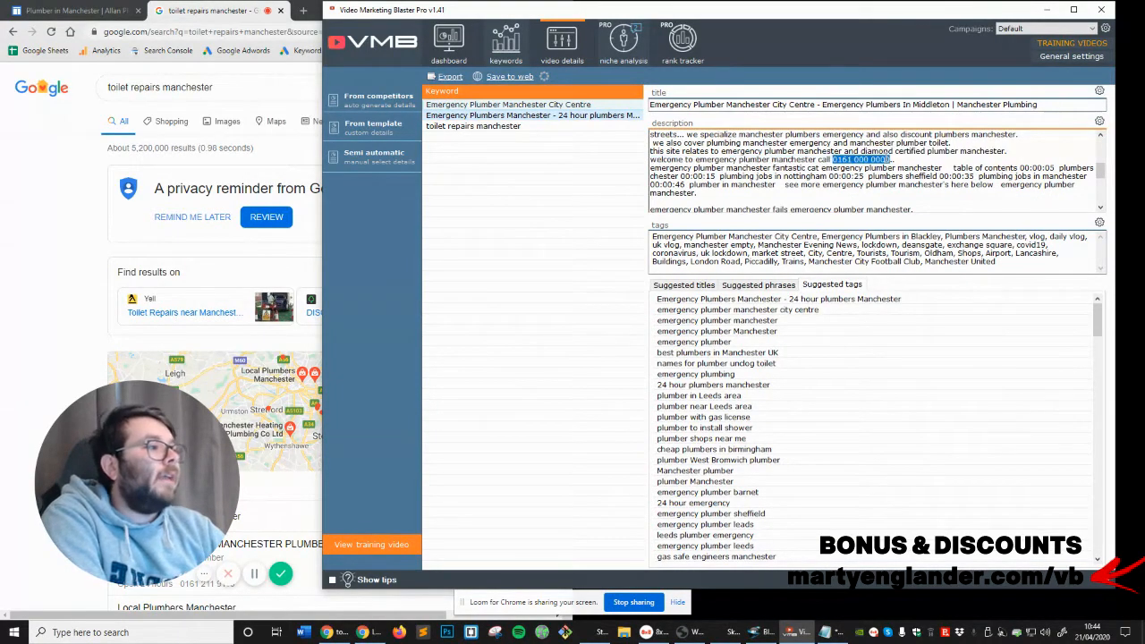
text(00000000)
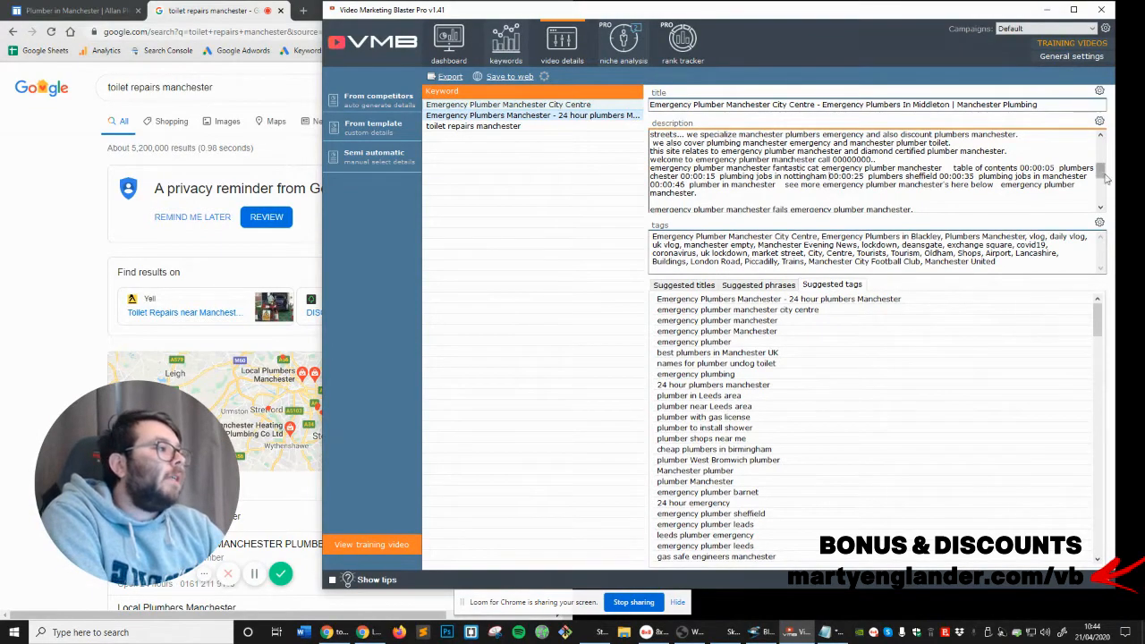
Delete "table of contents 00:00:05", "00:00:15" and "plumbing jobs in nottingham 00:00:25" from the description's "fantastic cat" passage
drag(951, 168, 1056, 166)
key(Delete)
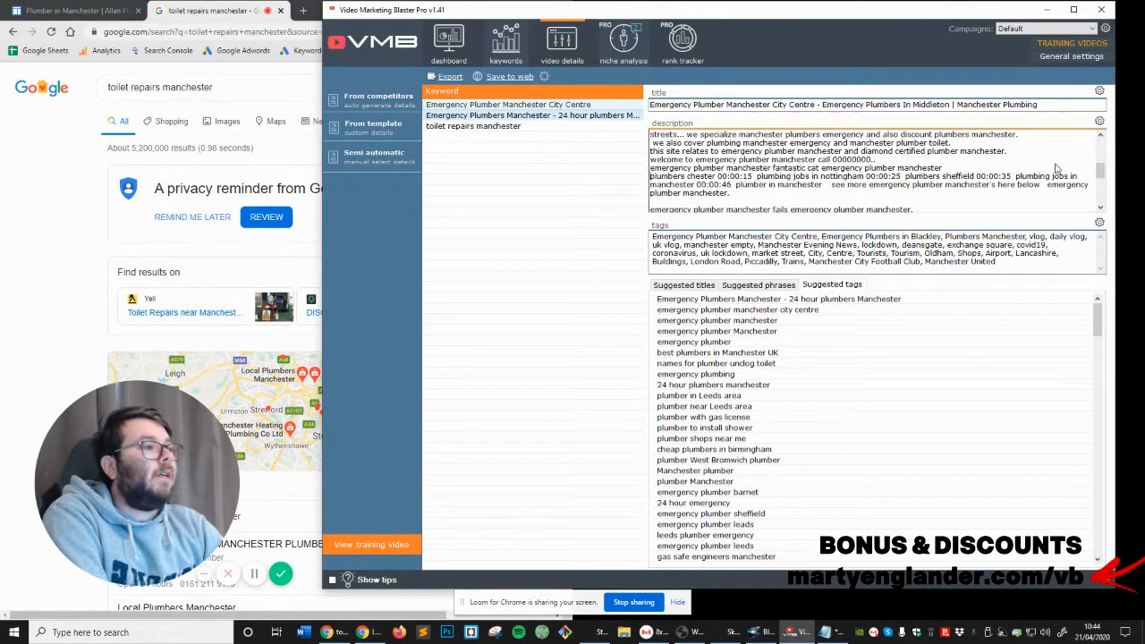
drag(718, 177, 754, 177)
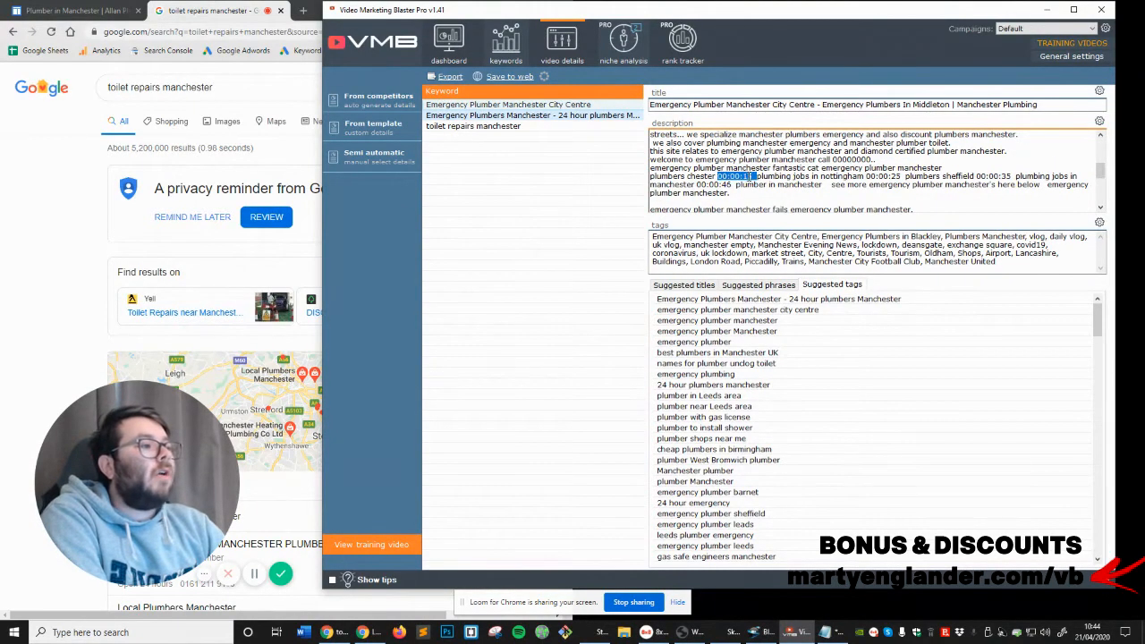
key(Delete)
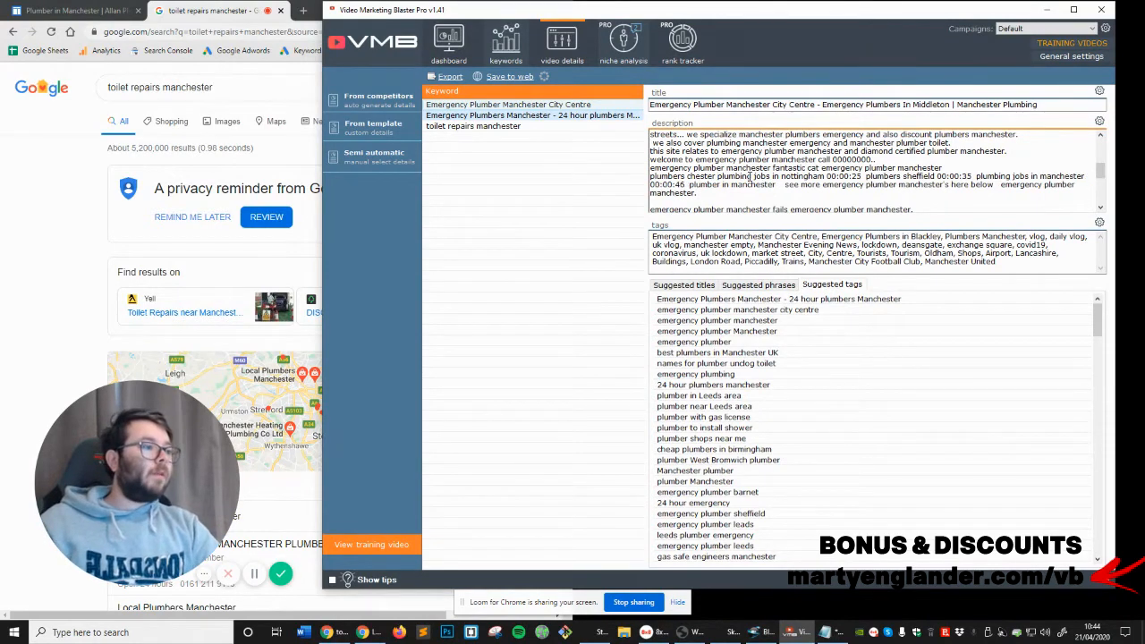
drag(718, 177, 867, 177)
key(Delete)
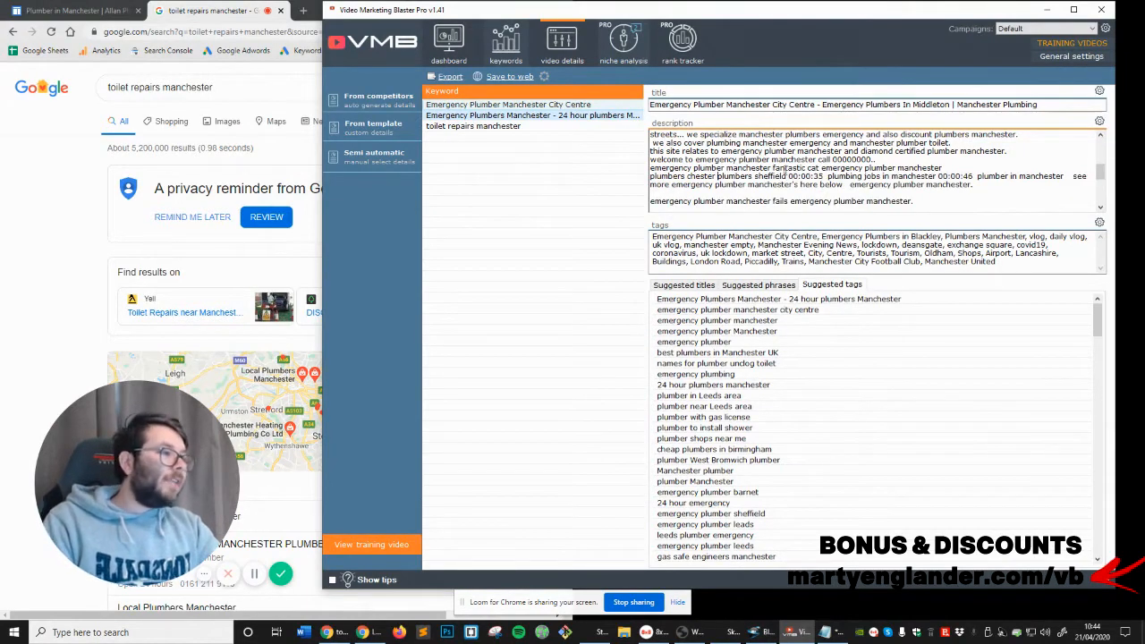
Delete "sheffield 00:00:35 plumbing jobs in manchester 00:00:46" from the description's "plumbers chester" line
mouse_move(783, 176)
mouse_down()
mouse_move(896, 178)
mouse_move(797, 169)
mouse_move(792, 180)
mouse_up()
key(Delete)
click(898, 182)
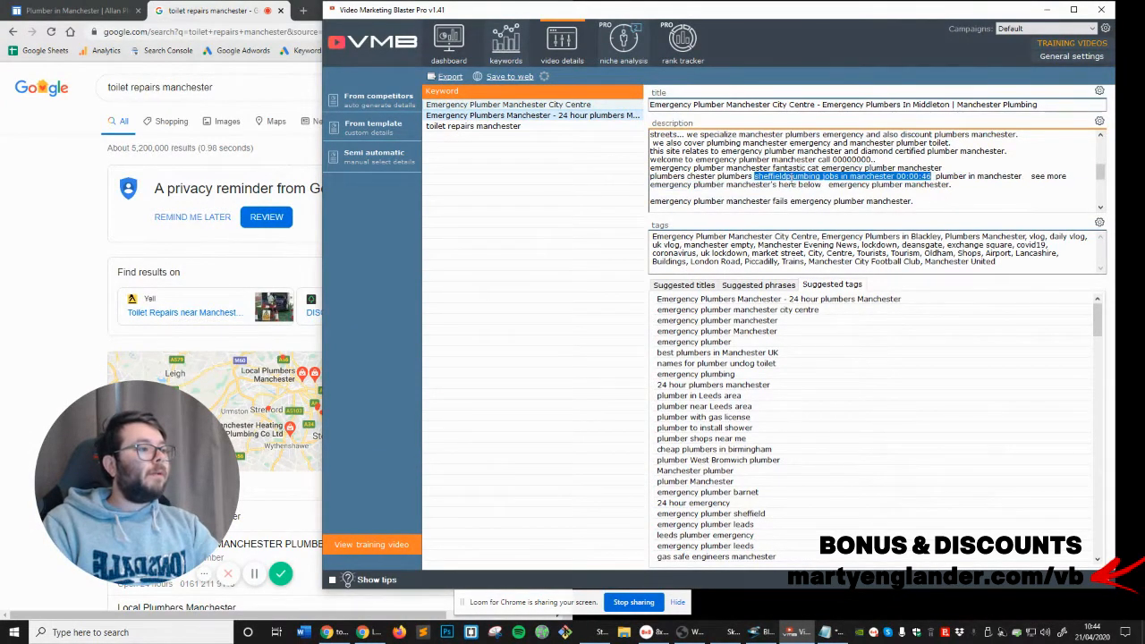
key(BackSpace)
key(BackSpace)
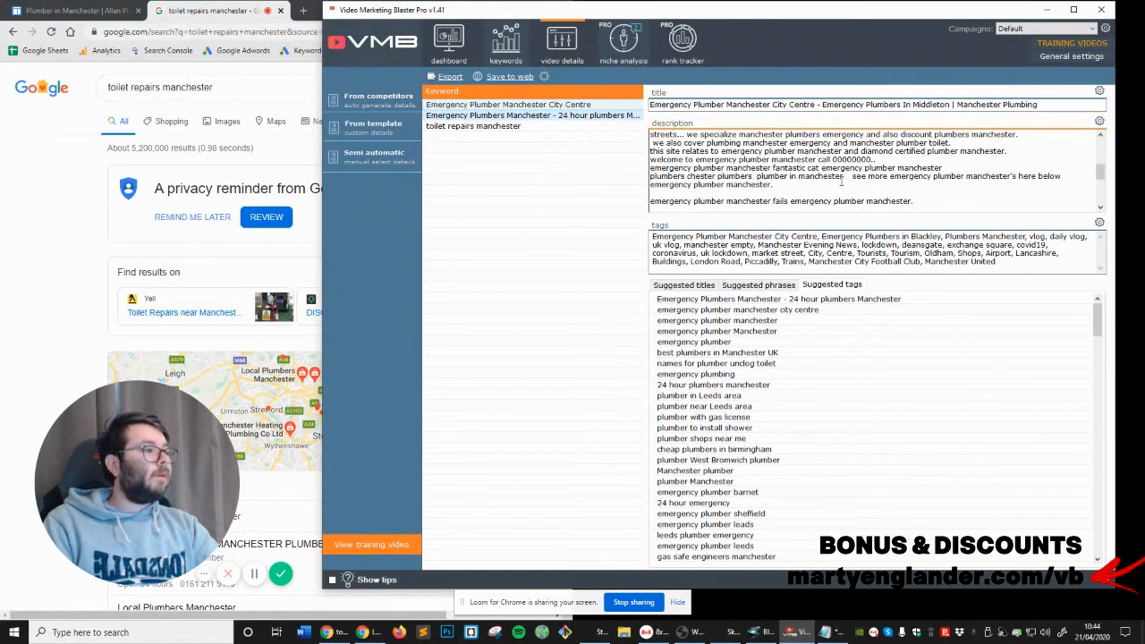
Remove the extra spaces before "see more emergency plumber manchester's here below" in the description
drag(856, 177, 856, 181)
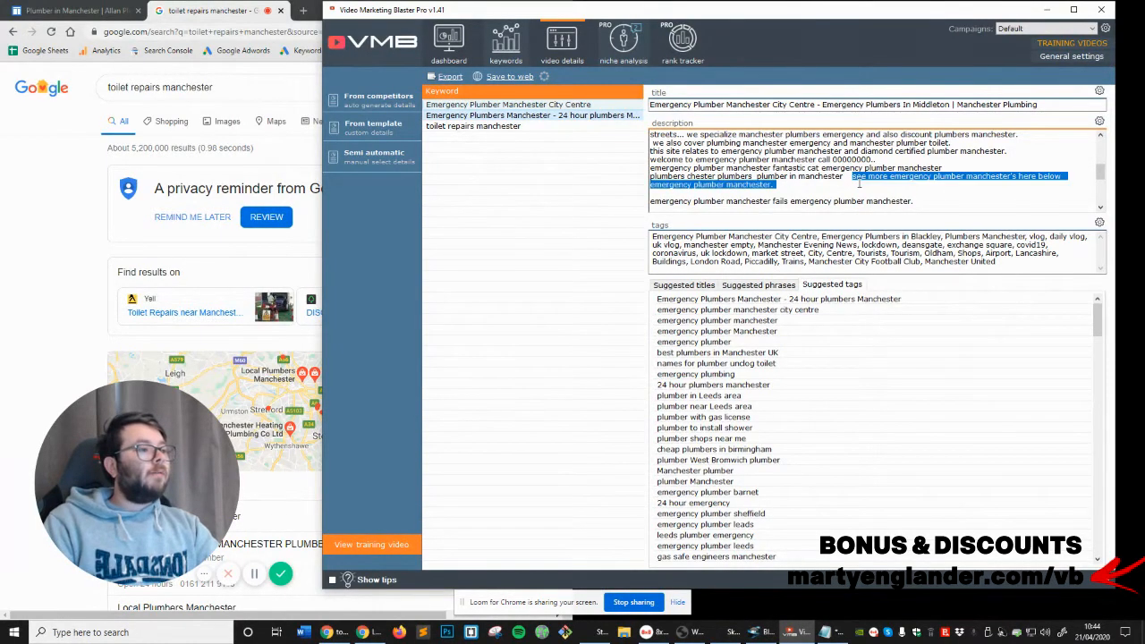
click(855, 178)
key(BackSpace)
key(BackSpace)
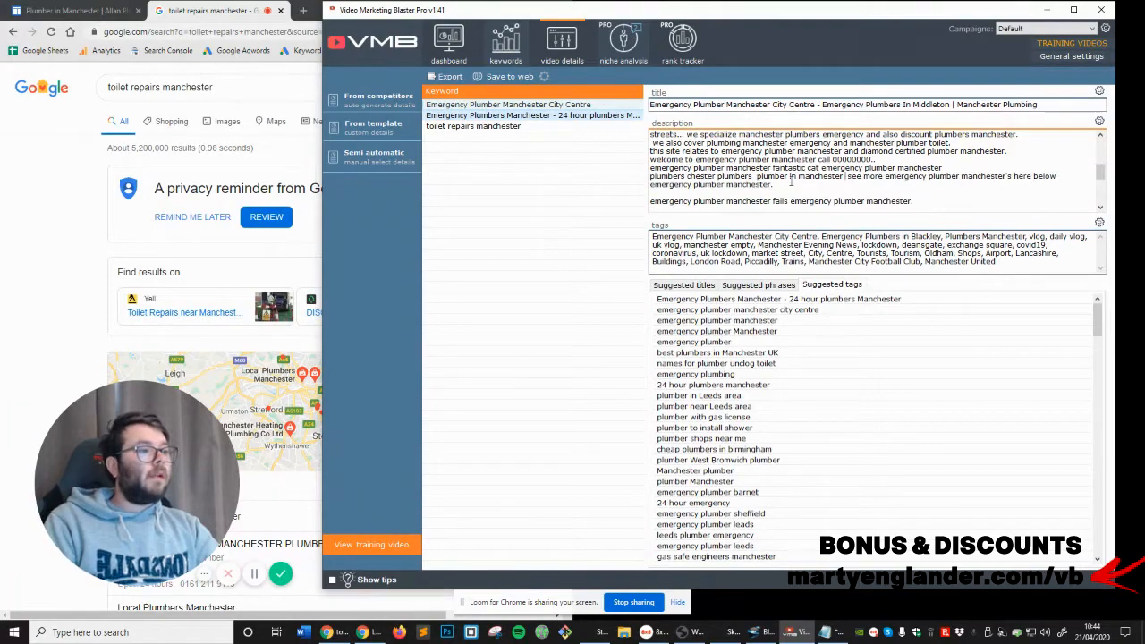
Delete "wwwyelpcouk mxpftbc [url= emergency plumber sheffield forum" from the "knkyalc" line and start the text following it on a new line
scroll(805, 179, down, 1)
scroll(792, 182, down, 1)
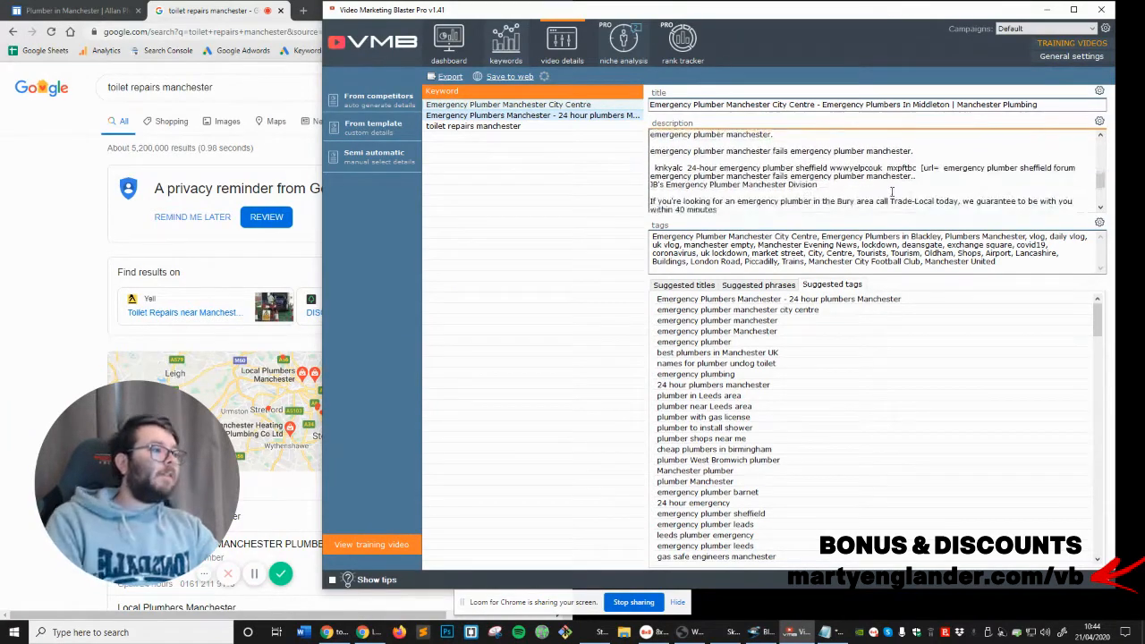
double_click(683, 166)
drag(830, 170, 1080, 167)
key(BackSpace)
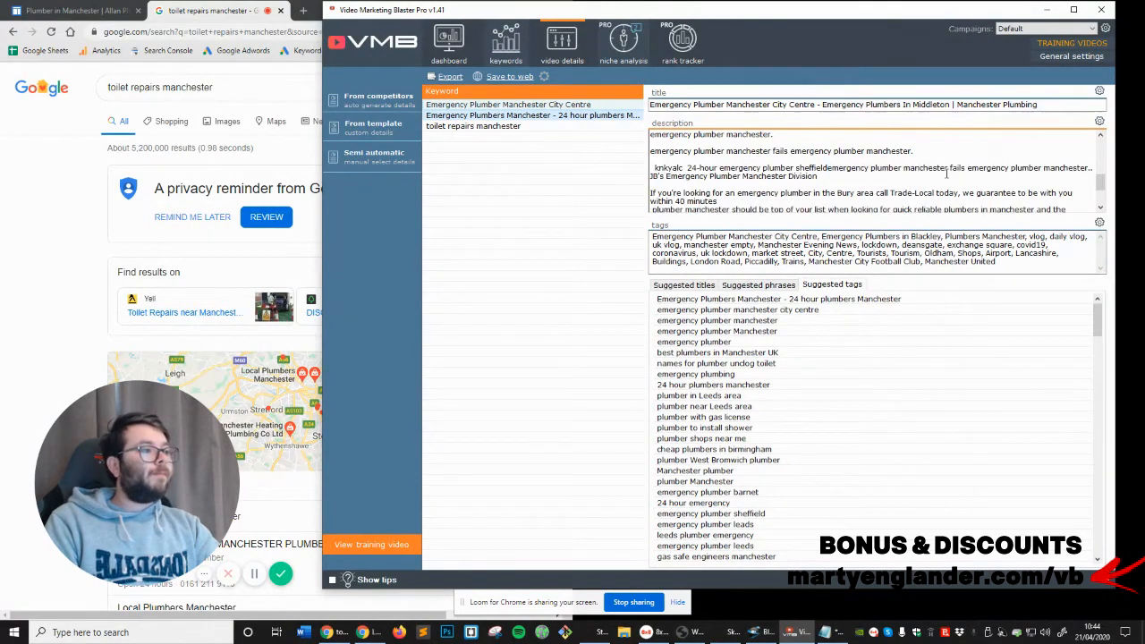
key(Return)
Replace "Trade-Local today" with "name" in the description's sentence about an emergency plumber in the Bury area
scroll(825, 182, down, 2)
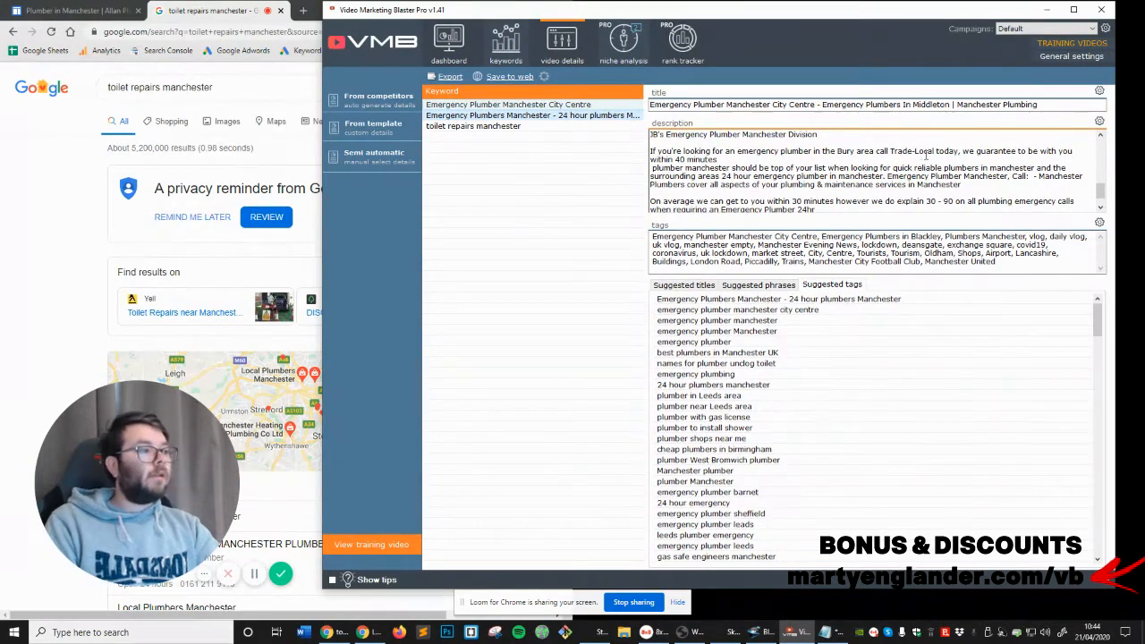
drag(890, 151, 960, 151)
text(name)
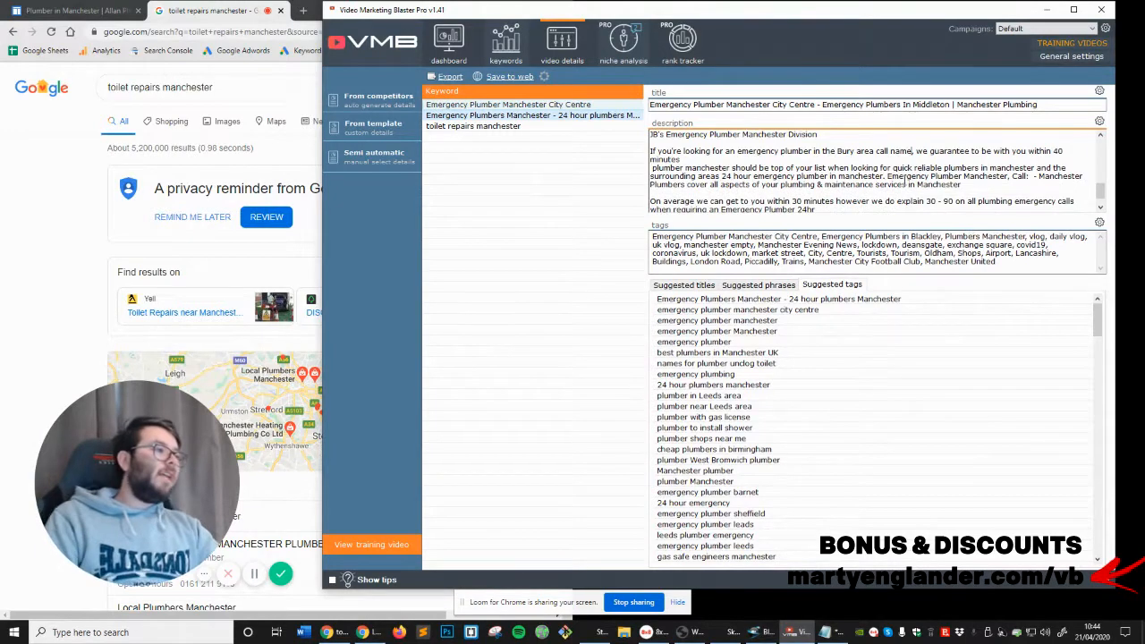
scroll(905, 182, down, 1)
scroll(865, 201, up, 1)
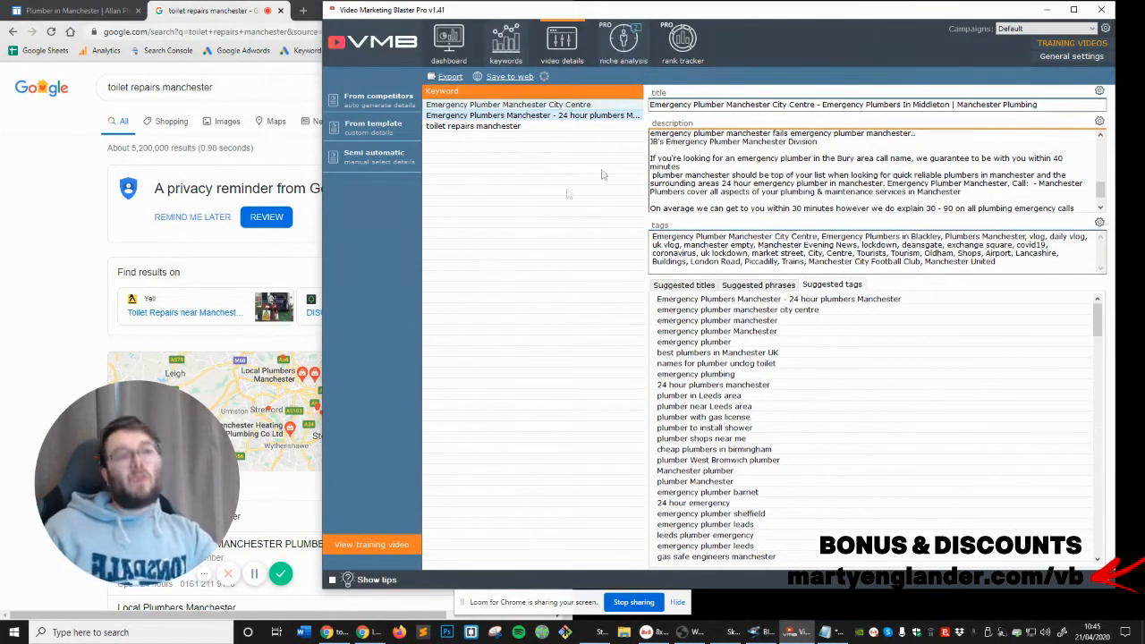
Include the other plumbing keywords in the selection and start adding text before the description for the selected items
scroll(896, 184, up, 2)
scroll(896, 184, up, 5)
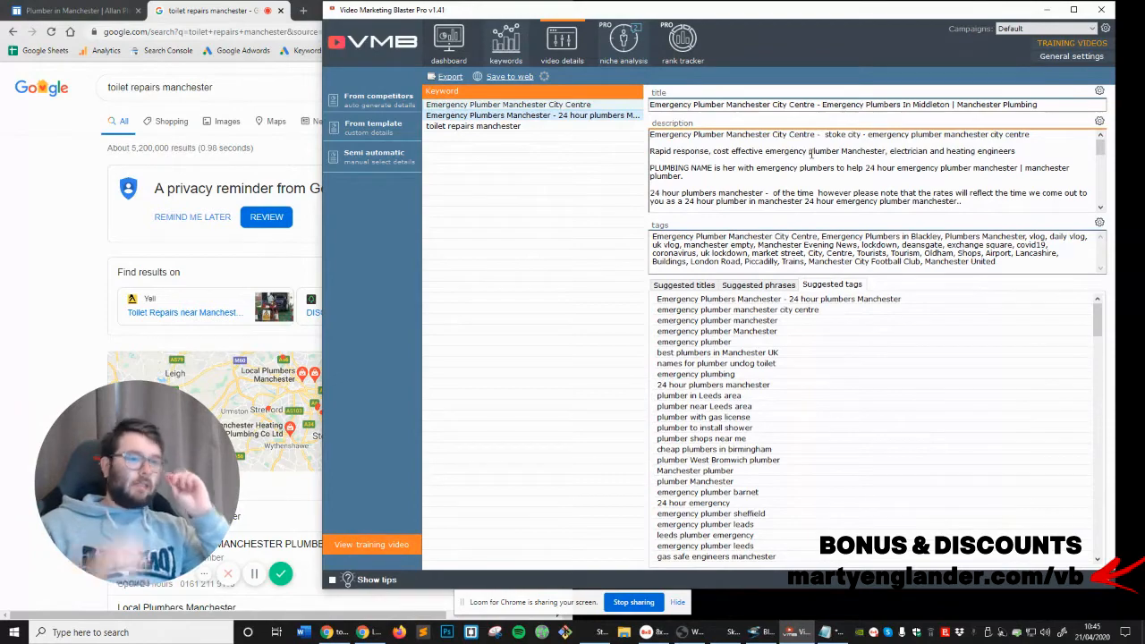
right_click(577, 116)
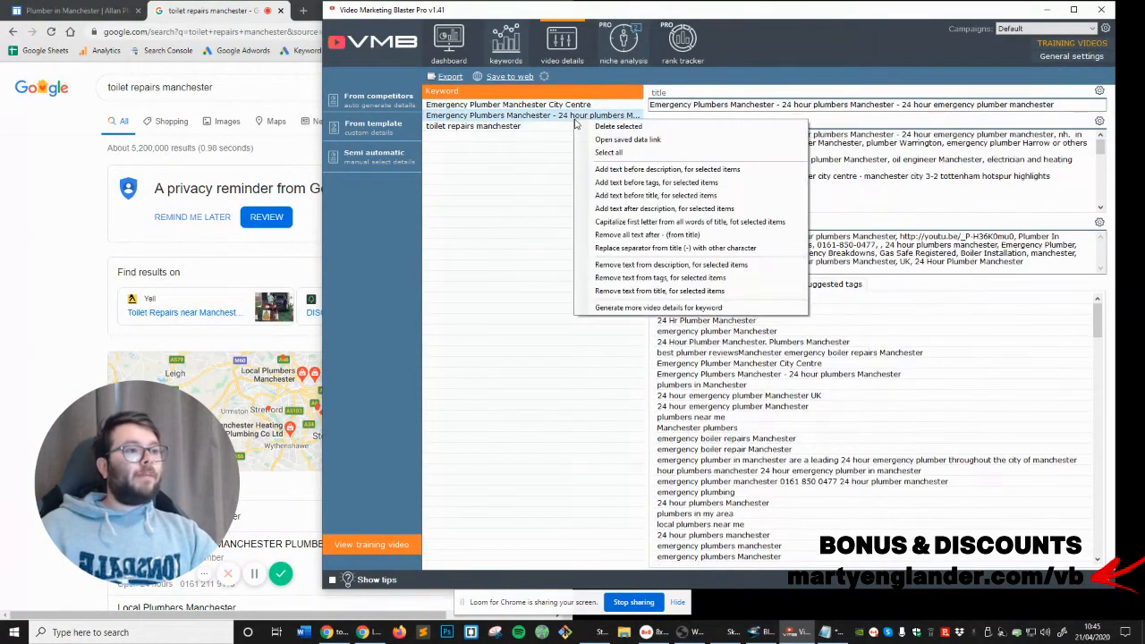
click(541, 130)
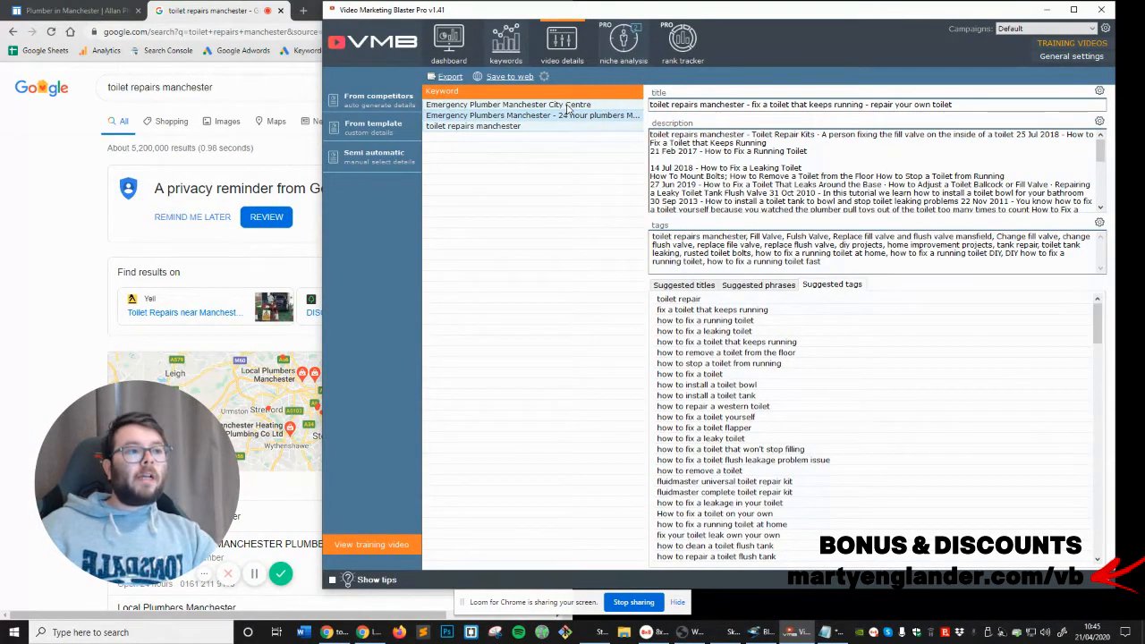
right_click(567, 109)
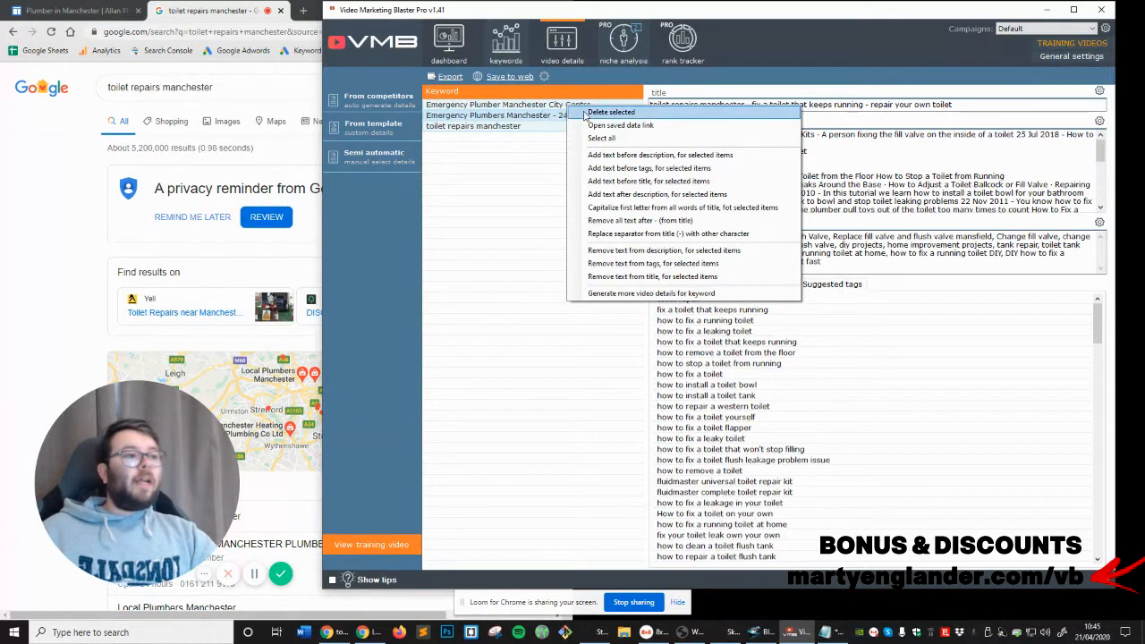
click(653, 156)
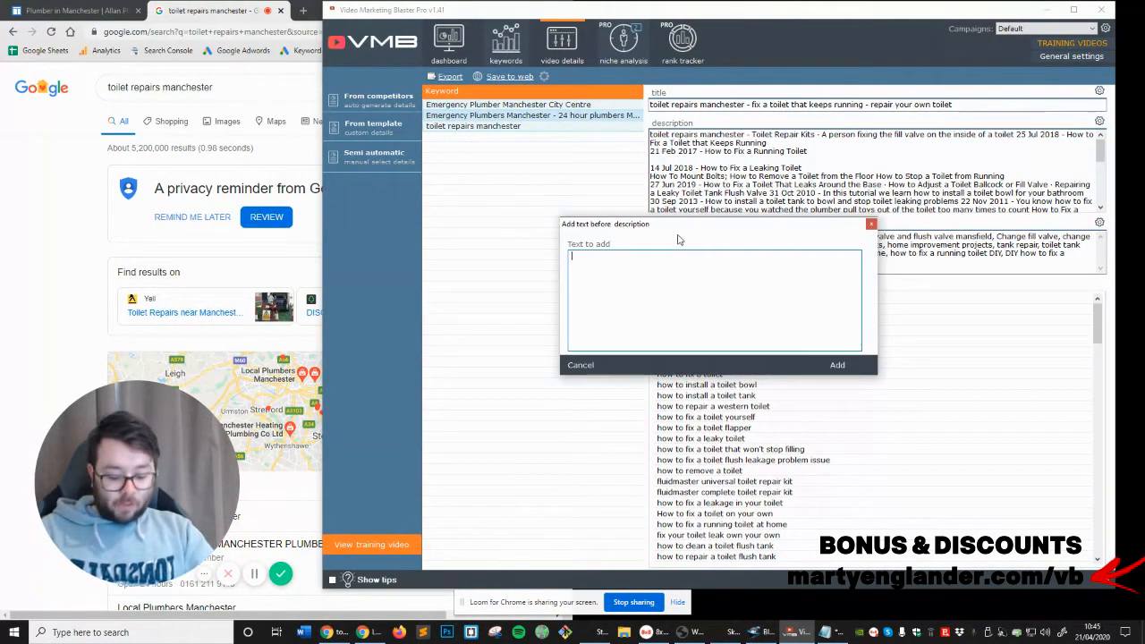
Enter a "Call us today on" line with a placeholder phone number, followed by "OR email at" and a contact email address
text(C)
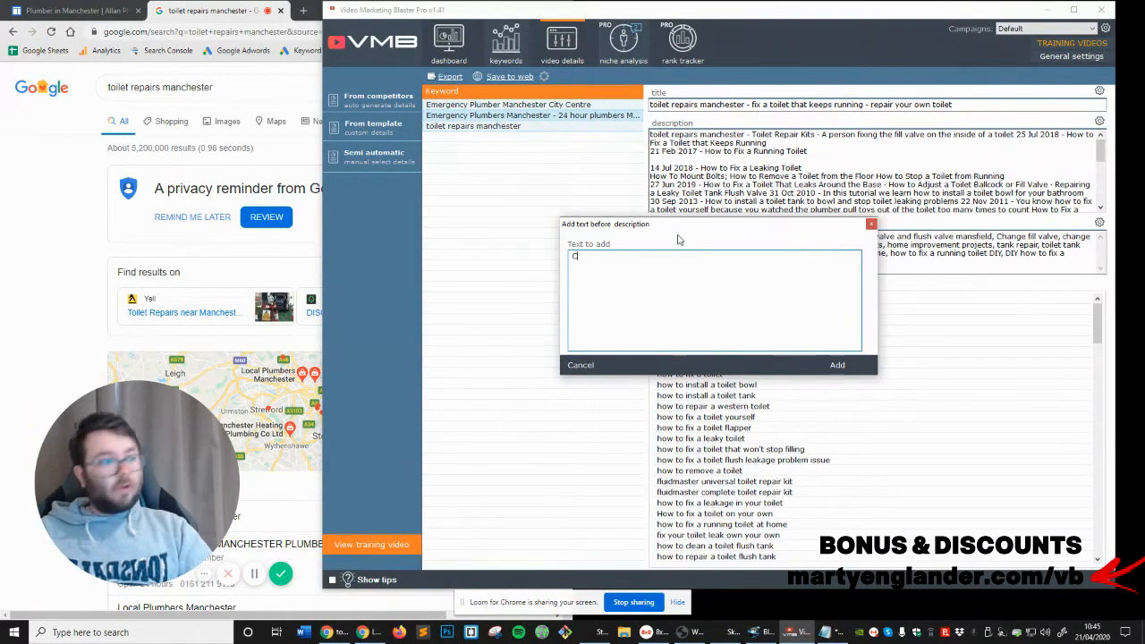
text(all us toil)
text(y)
text( on )
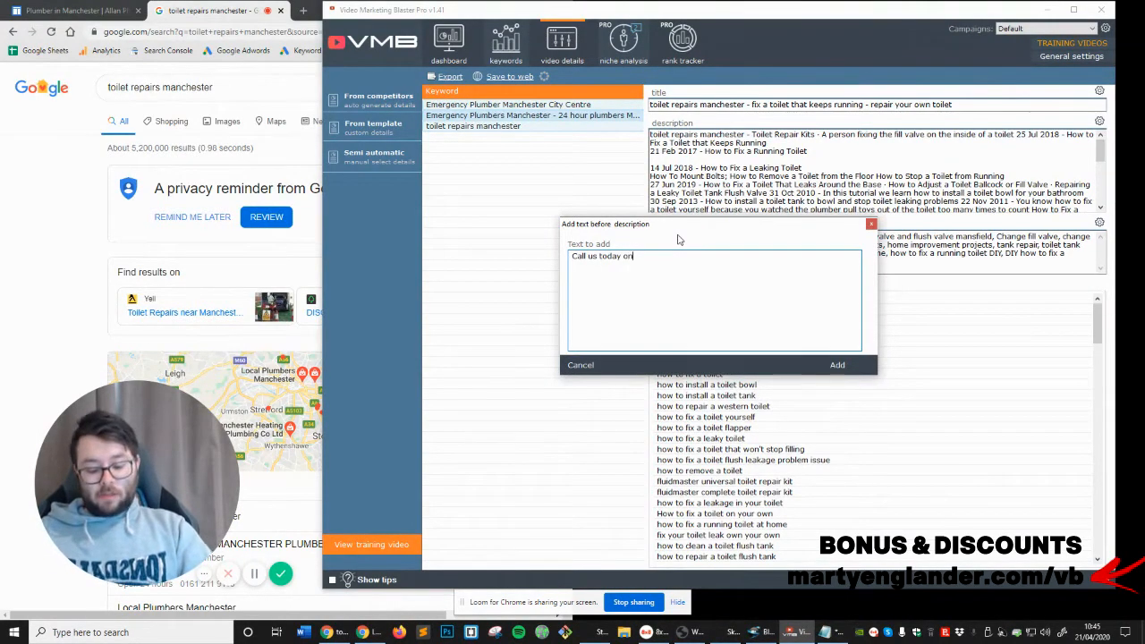
text(0161)
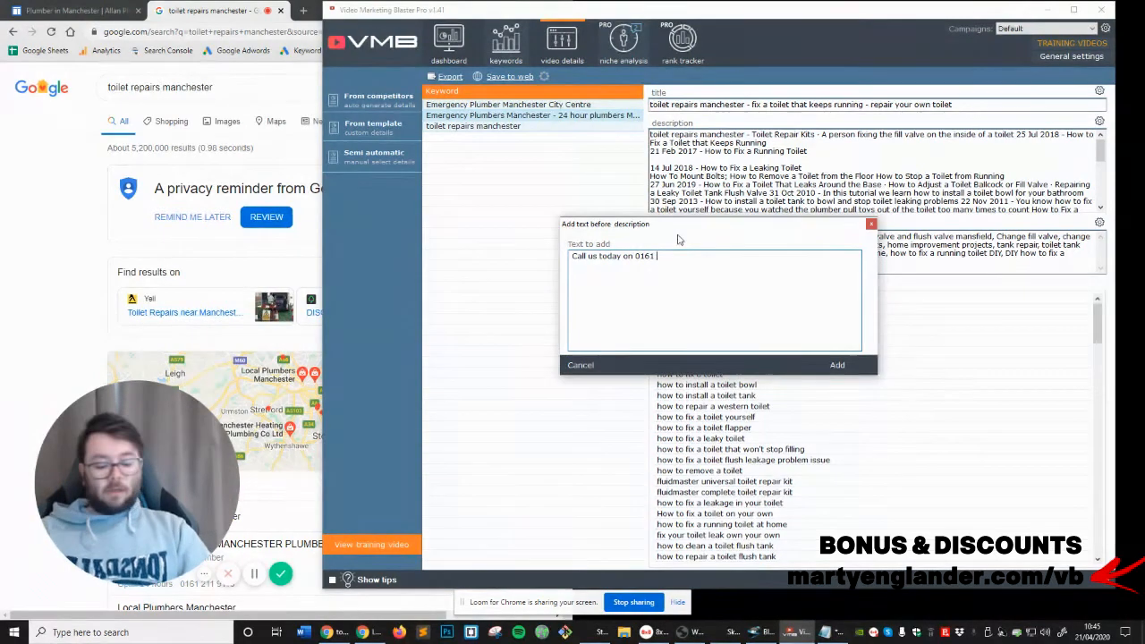
text( 000 000)
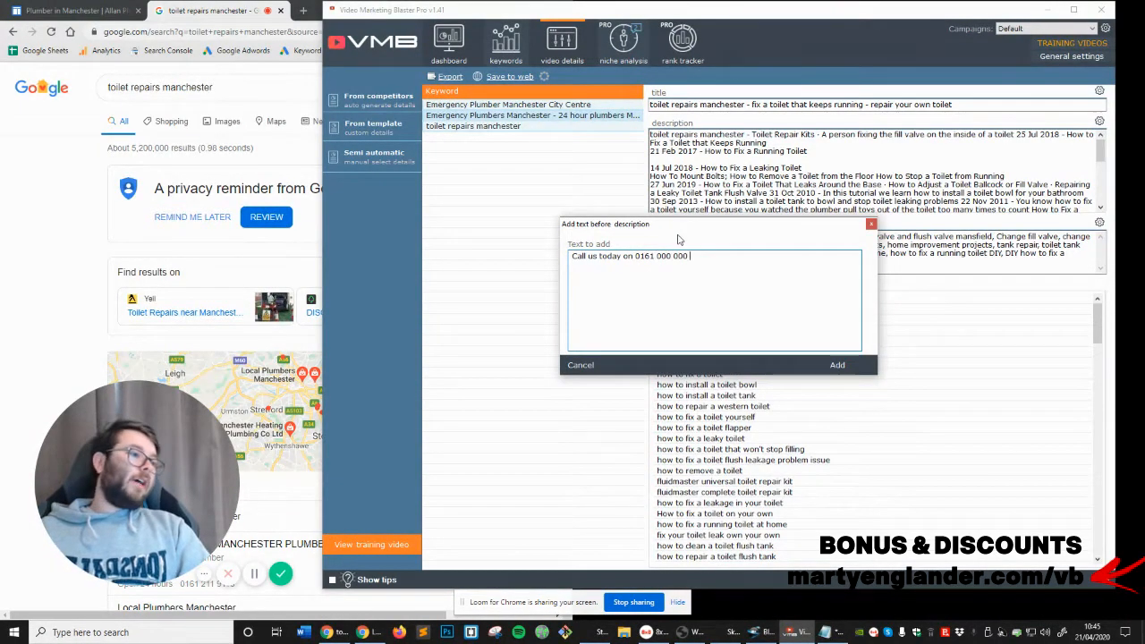
text( OR email at)
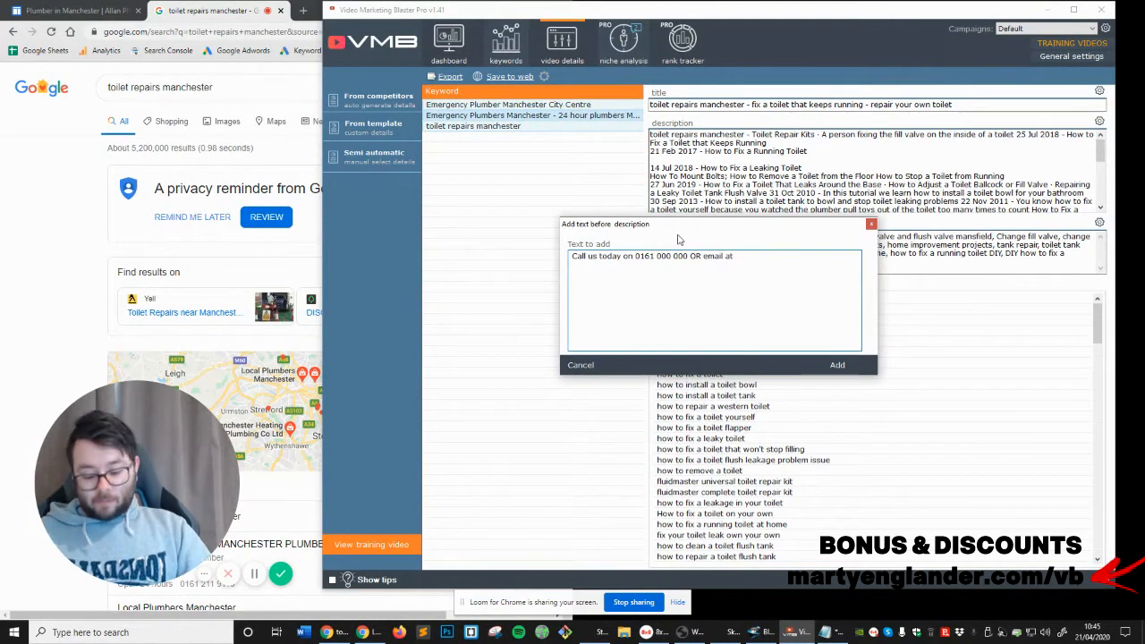
text( test@hotmail.com)
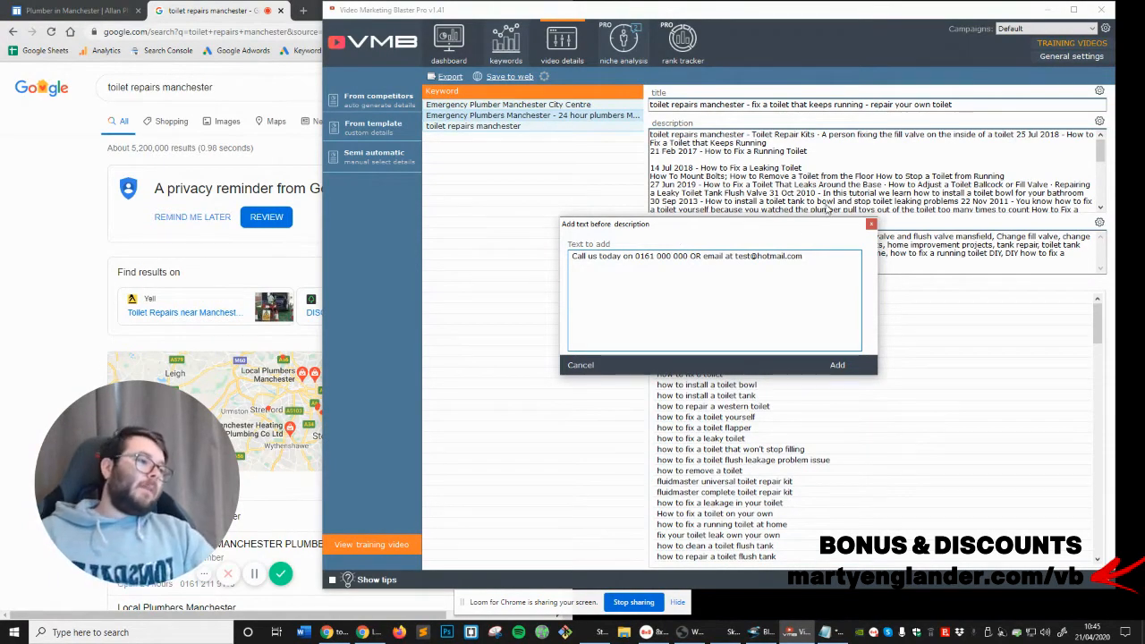
Change the name part of the contact email, leave a blank line beneath it, and add the text to the selected descriptions
double_click(746, 256)
click(754, 285)
key(BackSpace)
key(BackSpace)
key(BackSpace)
key(BackSpace)
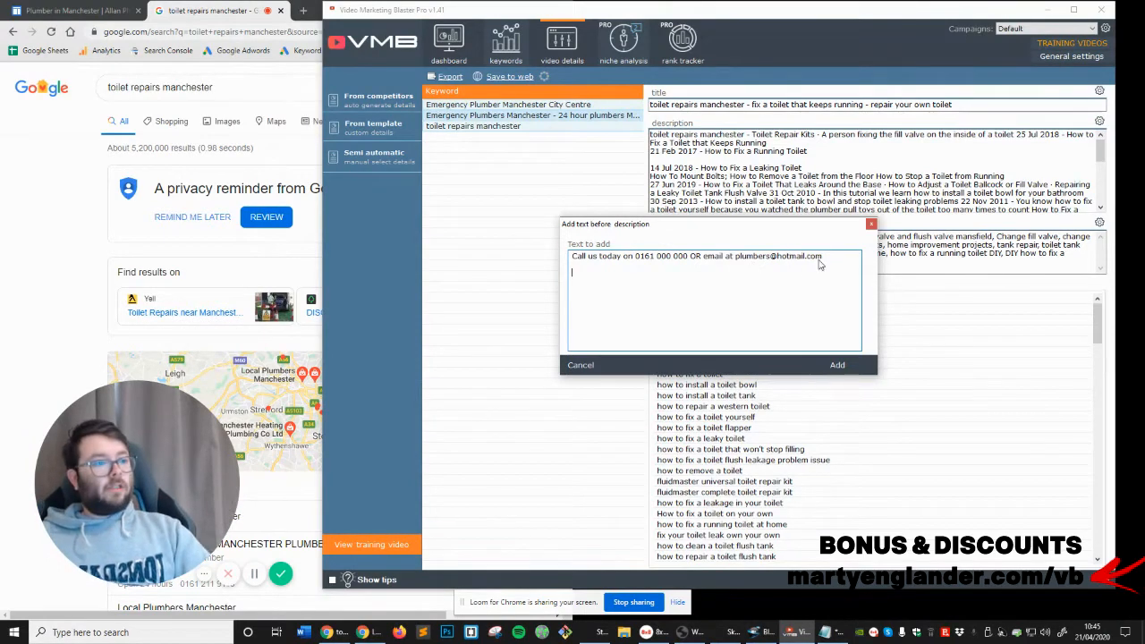
click(834, 365)
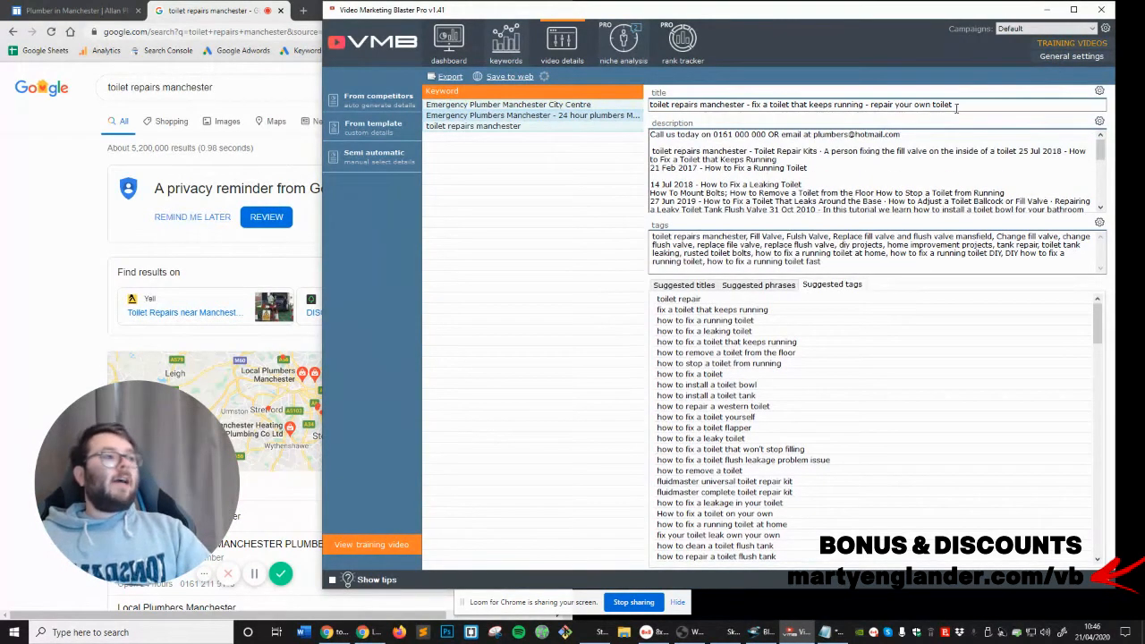
Check the keywords' descriptions for the contact line added at the beginning
click(519, 116)
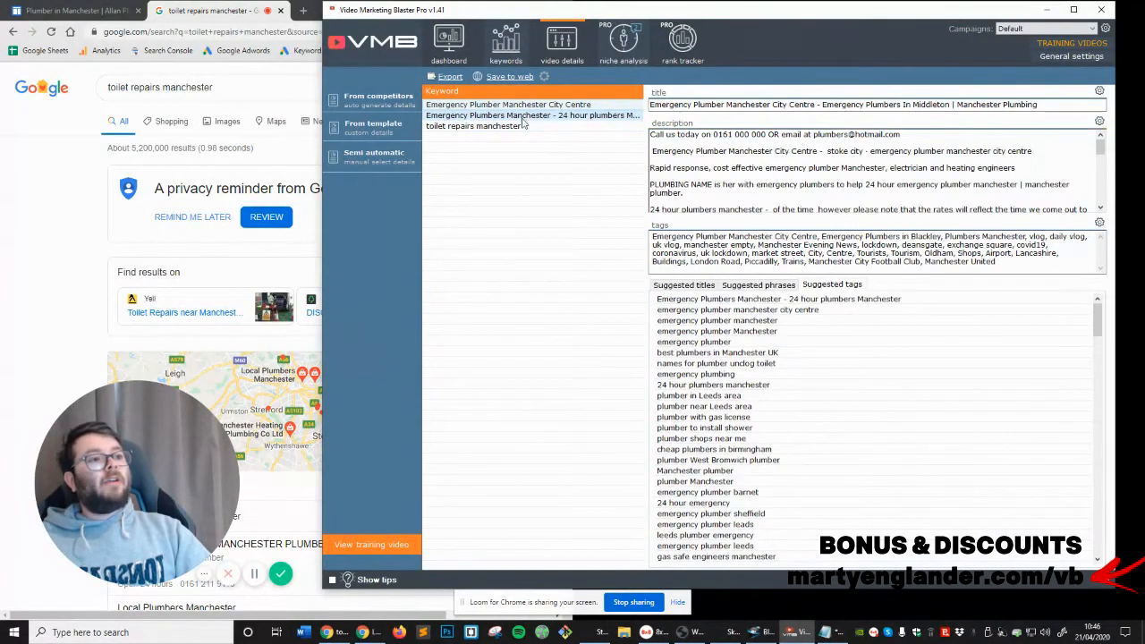
click(524, 129)
click(541, 106)
click(542, 126)
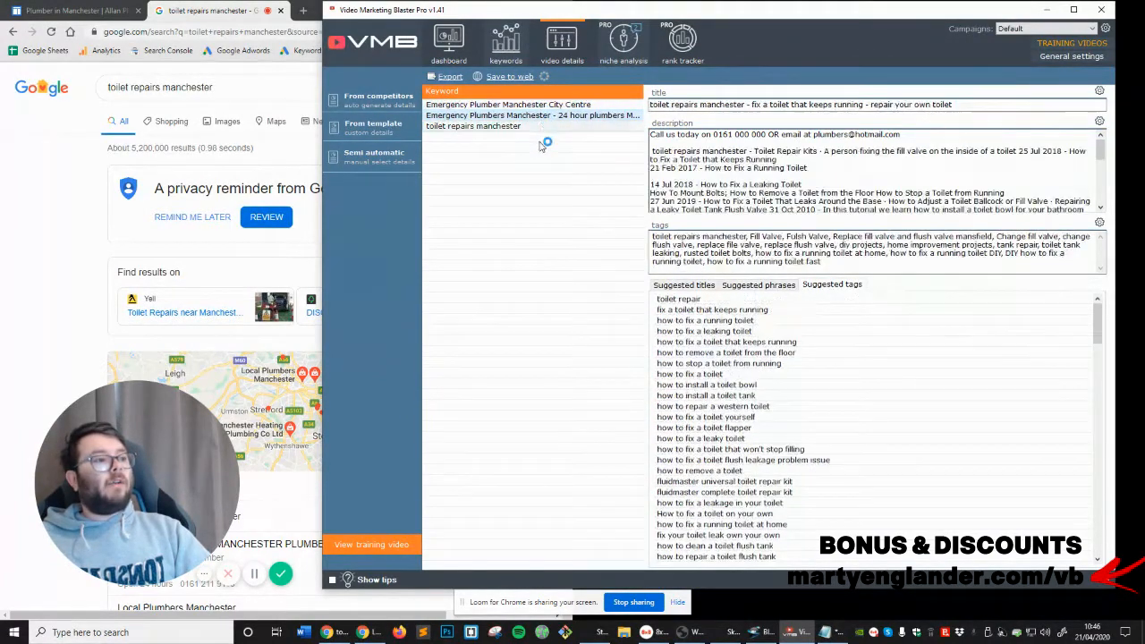
click(566, 105)
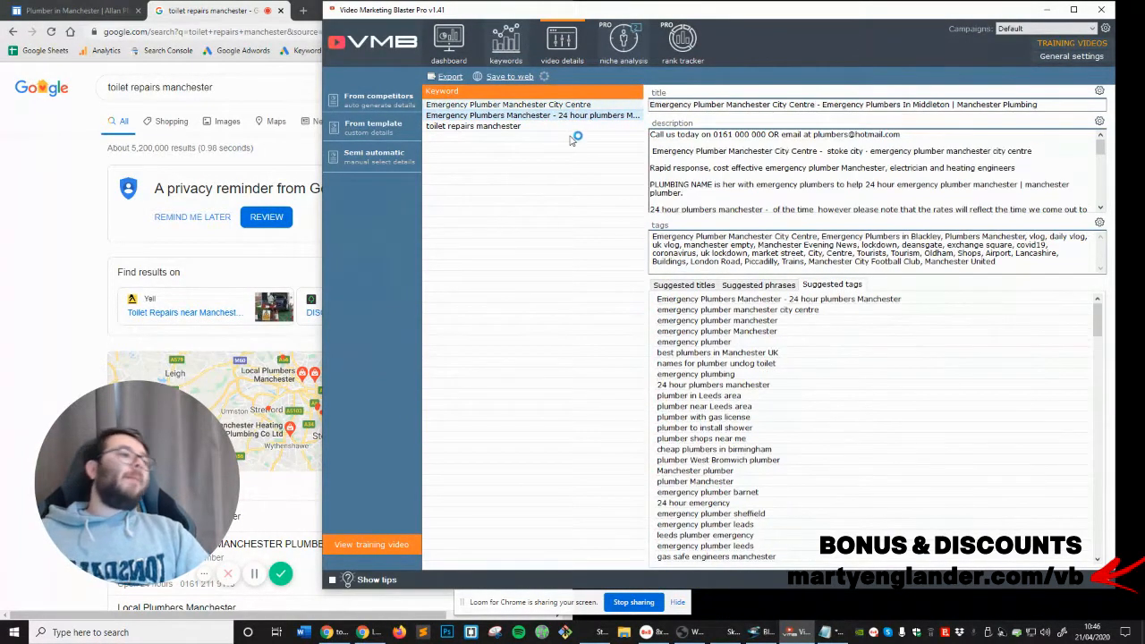
Compare the generated titles, descriptions and tags across the three Manchester plumbing keywords
shift+click(589, 126)
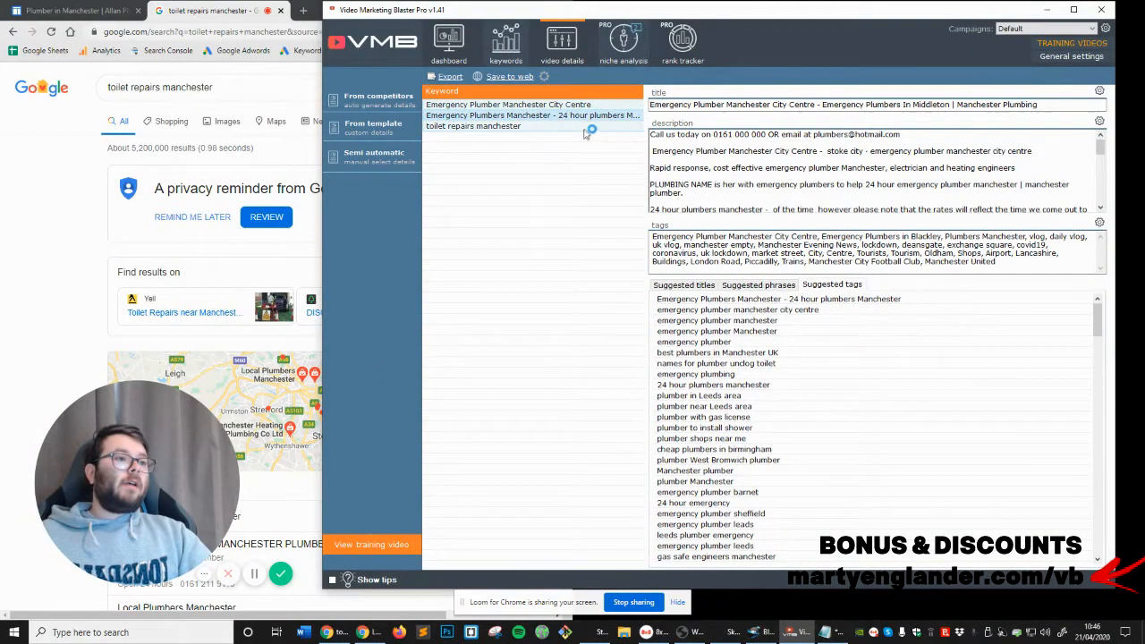
right_click(587, 126)
click(680, 227)
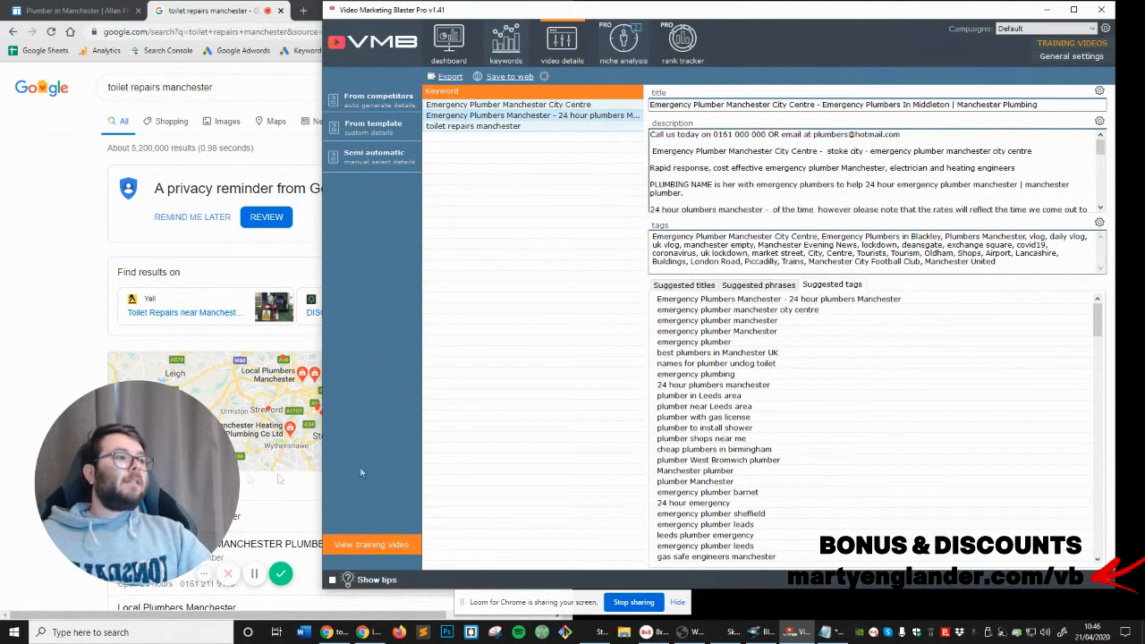
click(483, 116)
click(489, 127)
click(492, 117)
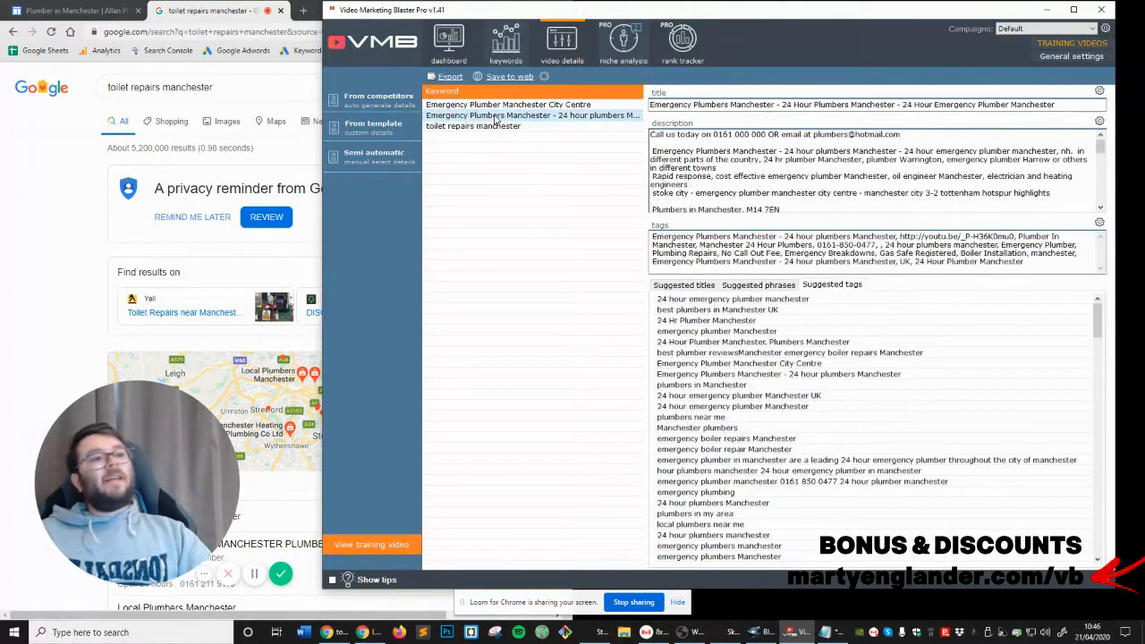
click(501, 105)
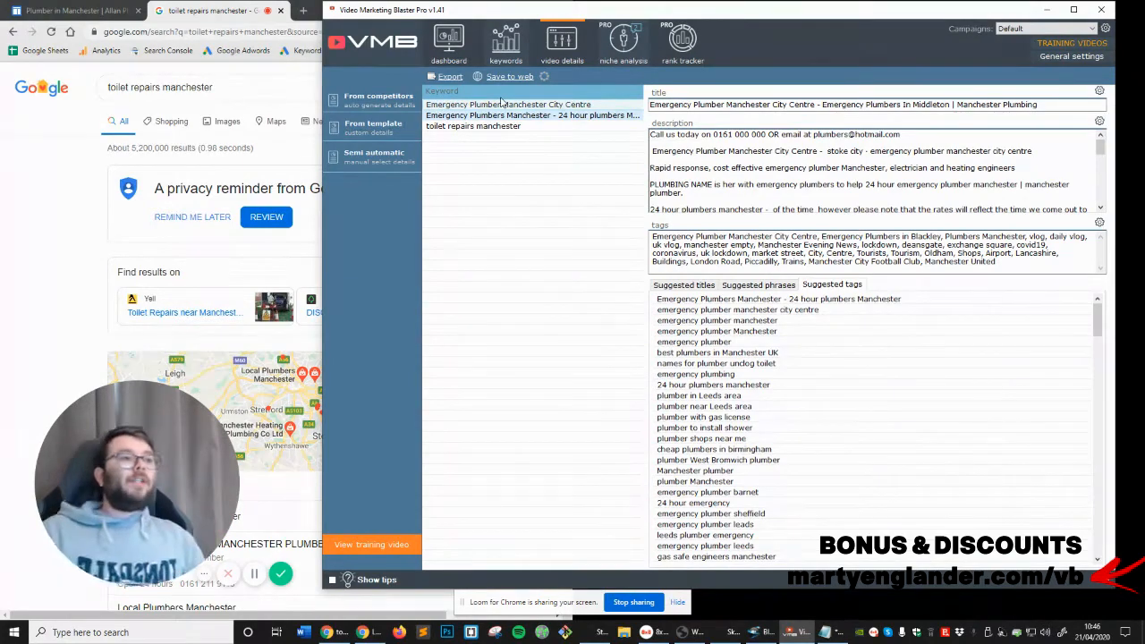
Copy "Emergency Plumber Manchester City Centre" from the video title and run a niche analysis of its competition with keyword analysis enabled
click(618, 53)
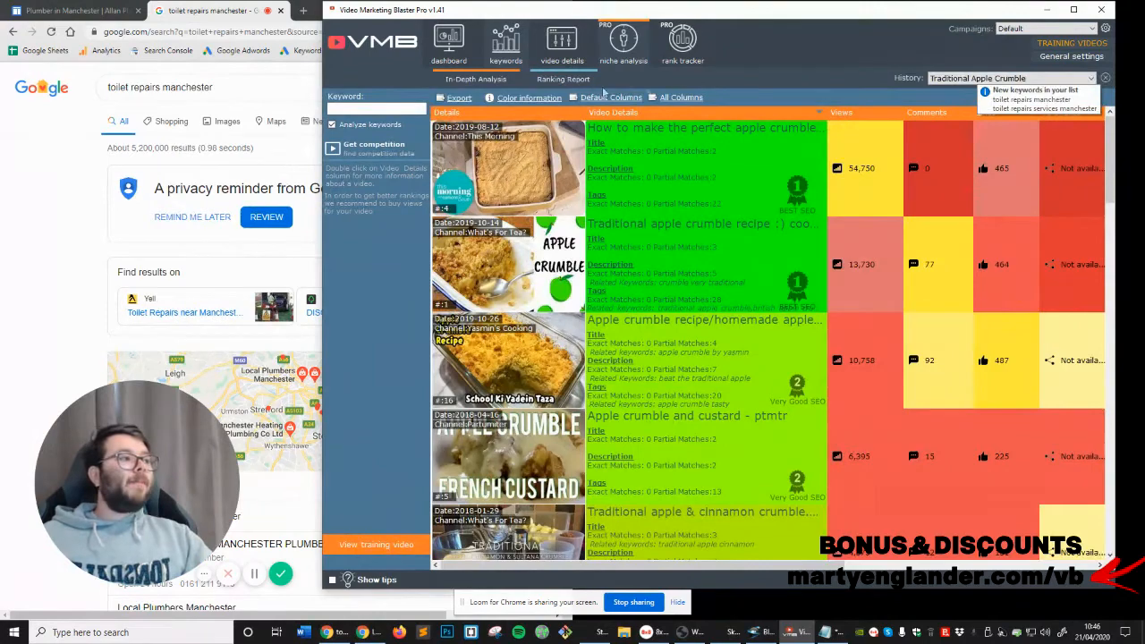
click(562, 43)
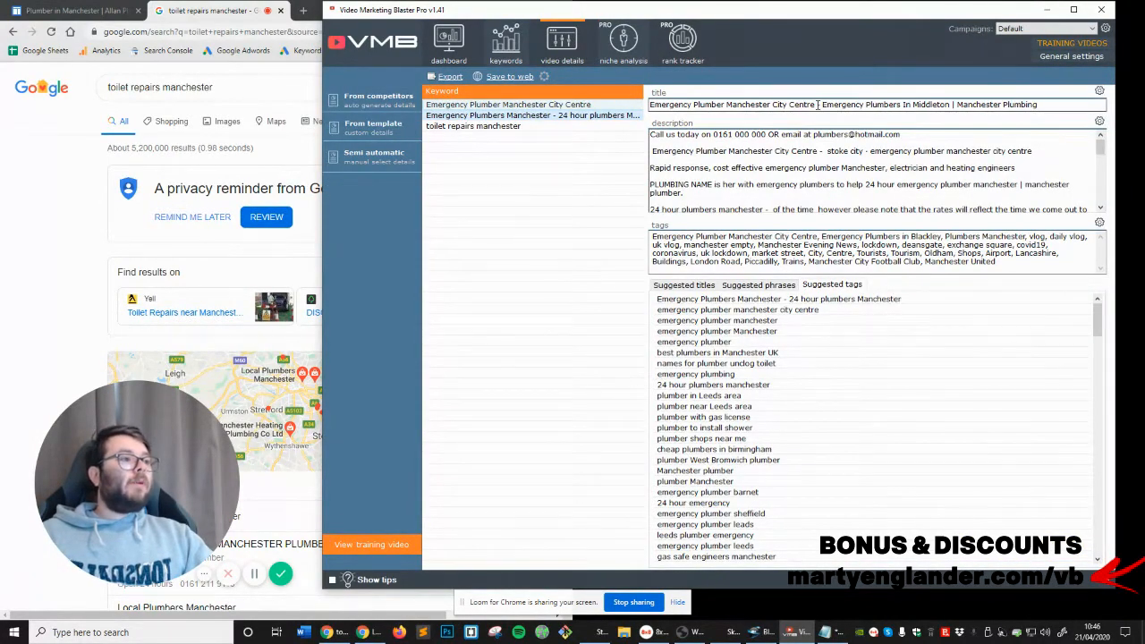
drag(816, 105, 643, 104)
key(ctrl+c)
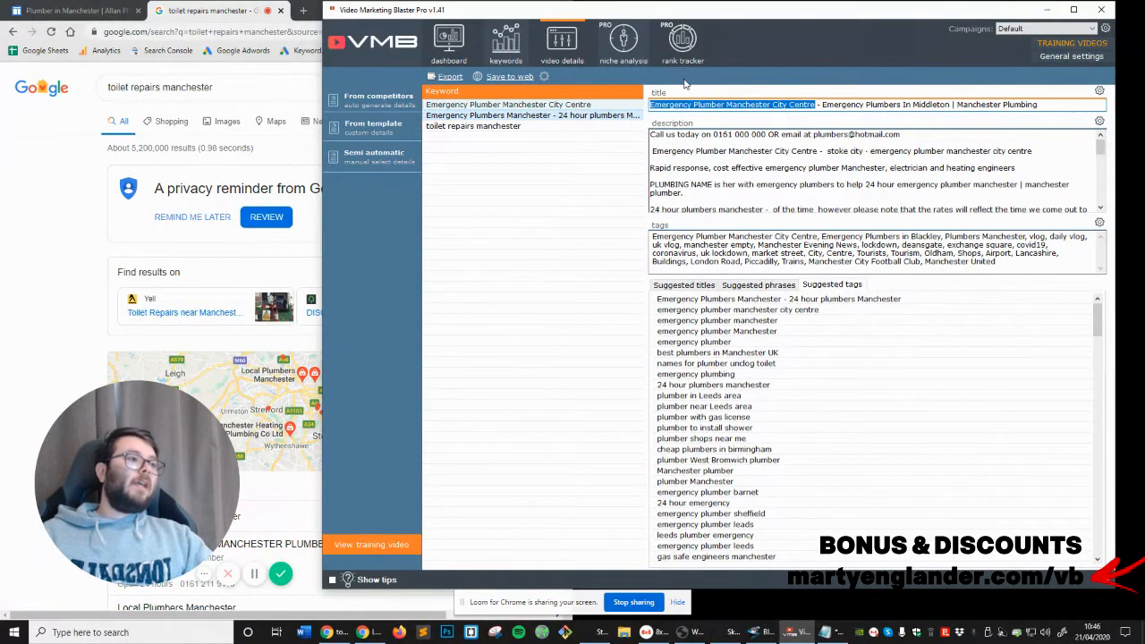
click(686, 50)
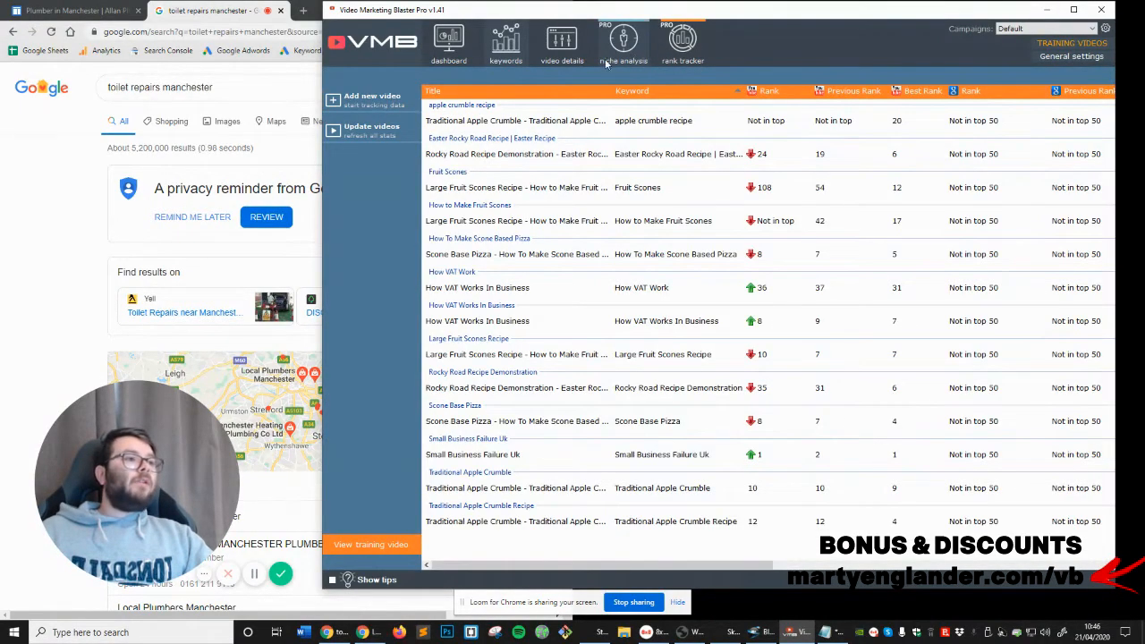
click(562, 45)
click(372, 108)
key(ctrl+v)
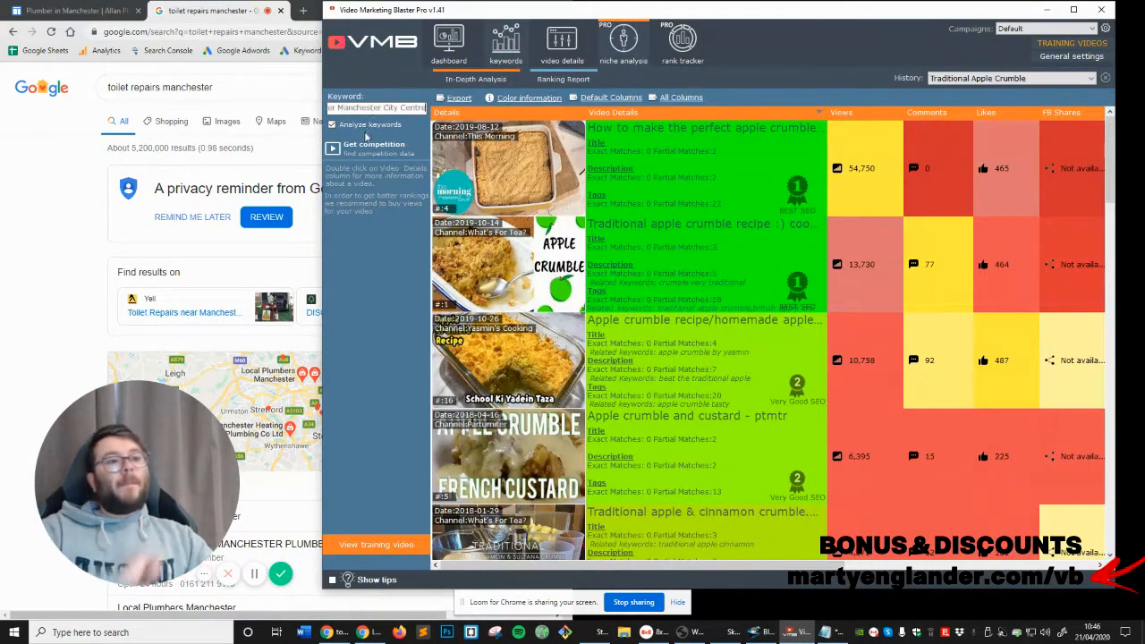
click(362, 147)
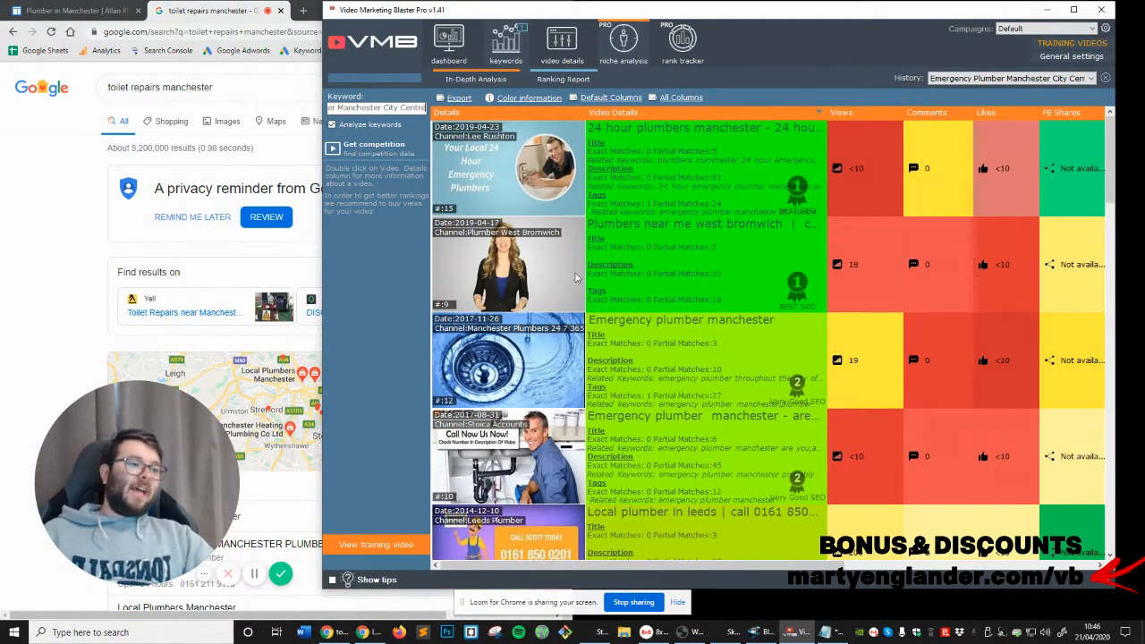
Examine the competing videos from best to worst SEO rating, comparing their title, description and tag matches with their views
scroll(538, 251, down, 3)
scroll(538, 251, up, 3)
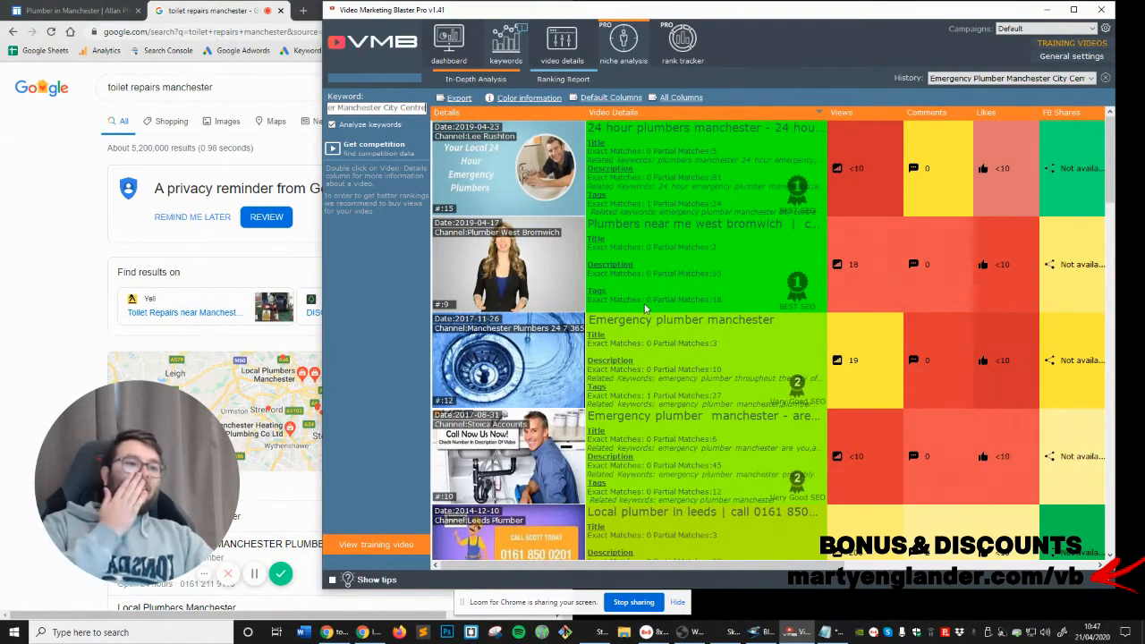
scroll(645, 308, down, 5)
scroll(644, 308, down, 5)
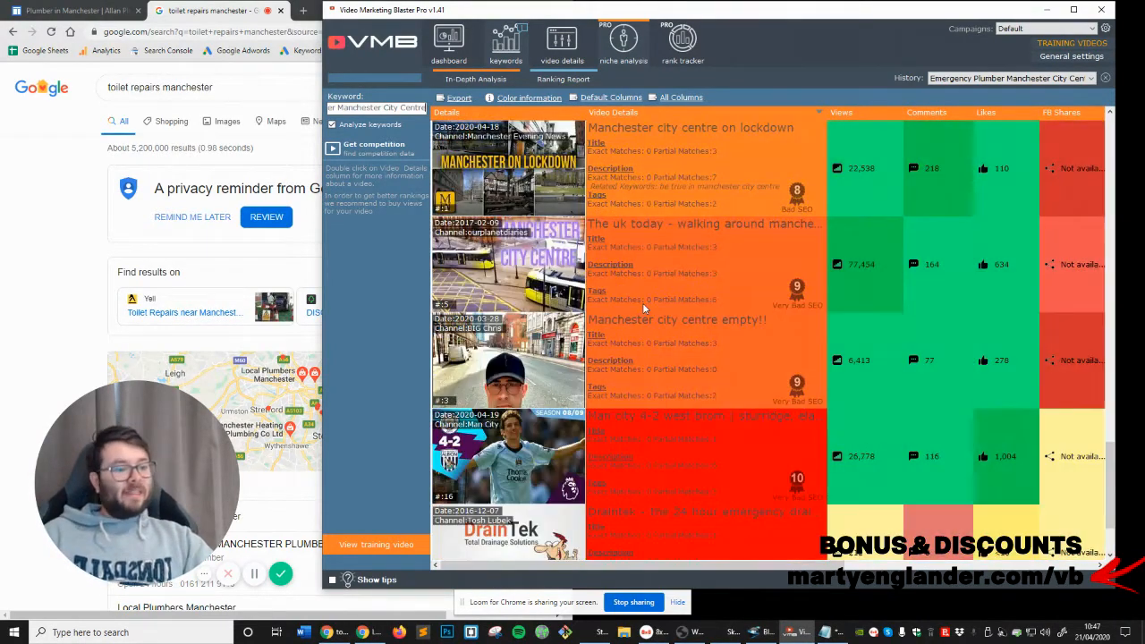
scroll(645, 308, down, 2)
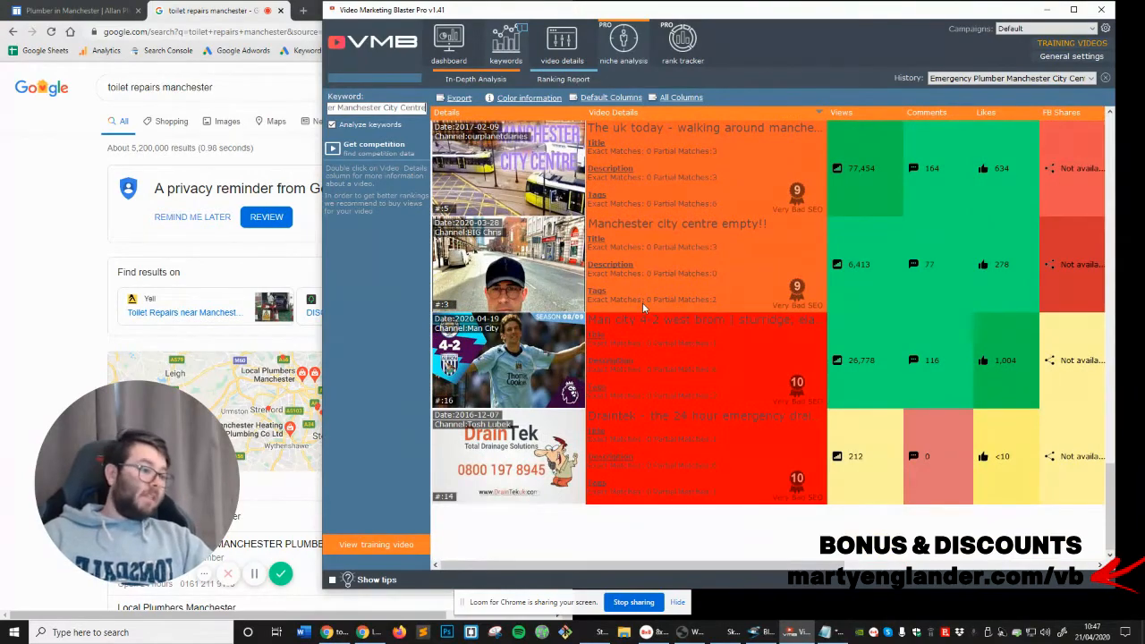
scroll(642, 303, up, 3)
scroll(642, 293, up, 5)
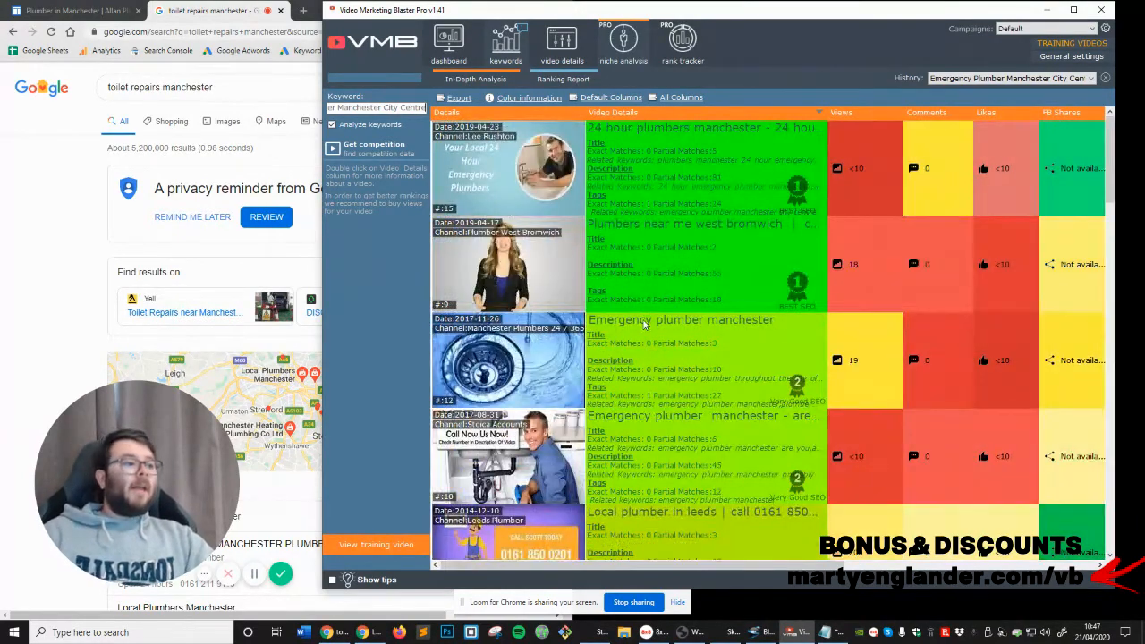
scroll(663, 313, down, 6)
scroll(759, 372, up, 5)
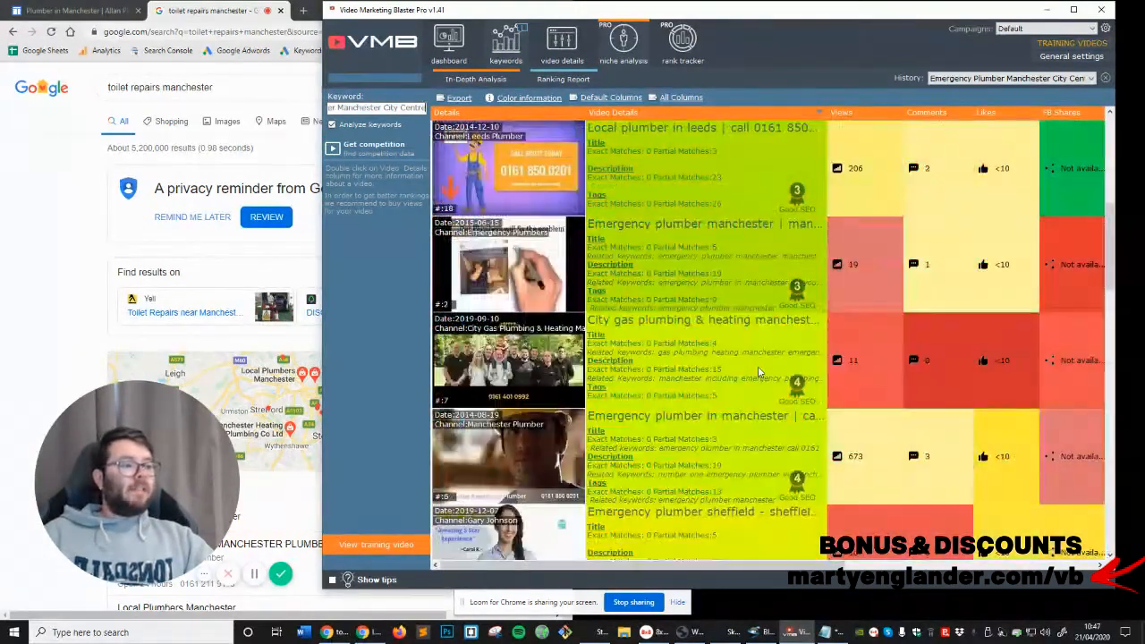
scroll(759, 373, down, 3)
scroll(759, 267, down, 5)
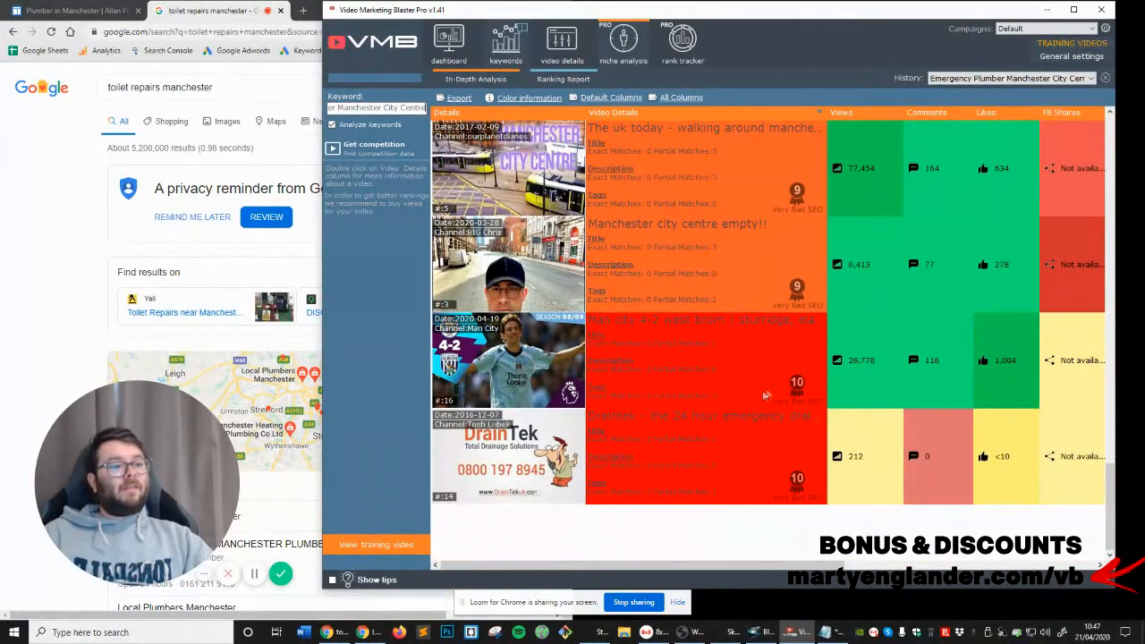
scroll(765, 395, up, 3)
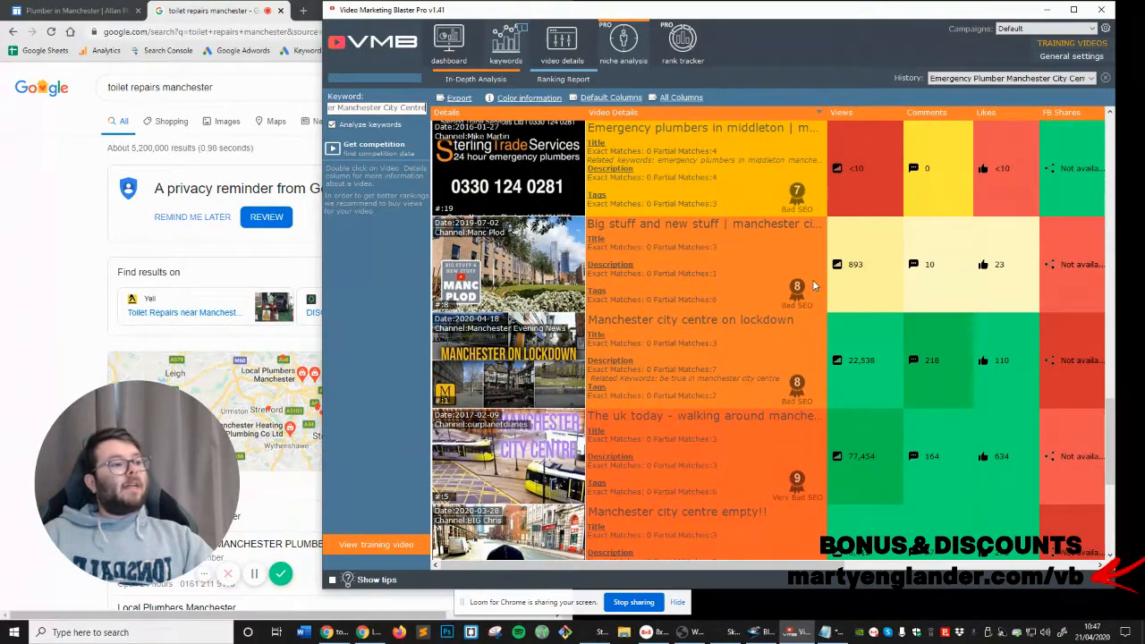
scroll(813, 287, up, 10)
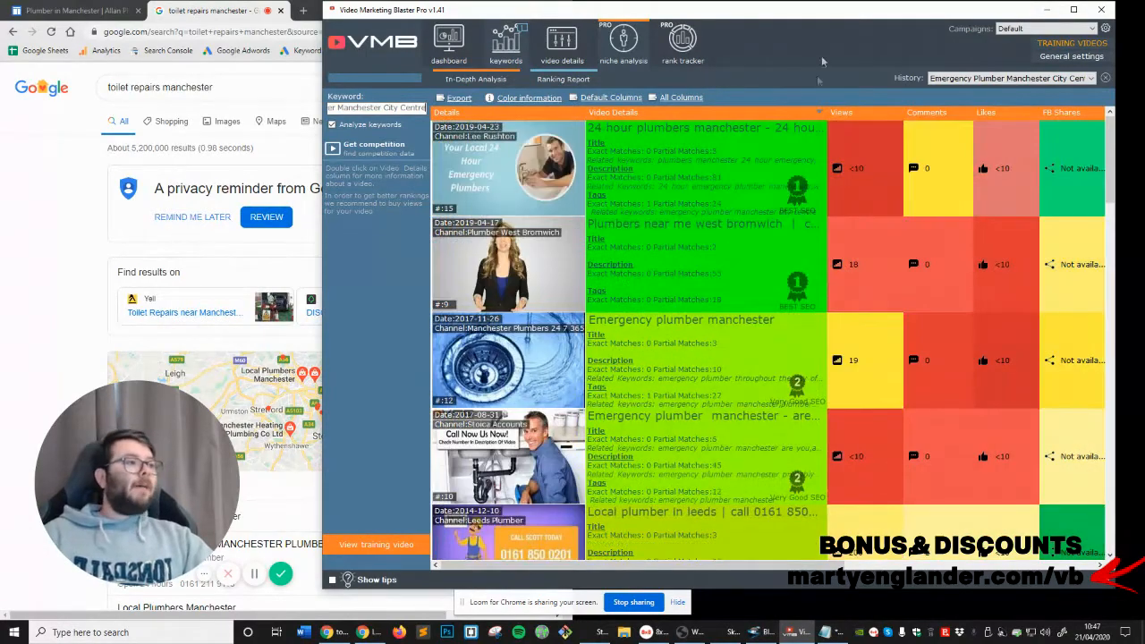
Move and widen the window to fit more columns, and examine the competitors' views, comments, likes and shares
drag(760, 17, 662, 24)
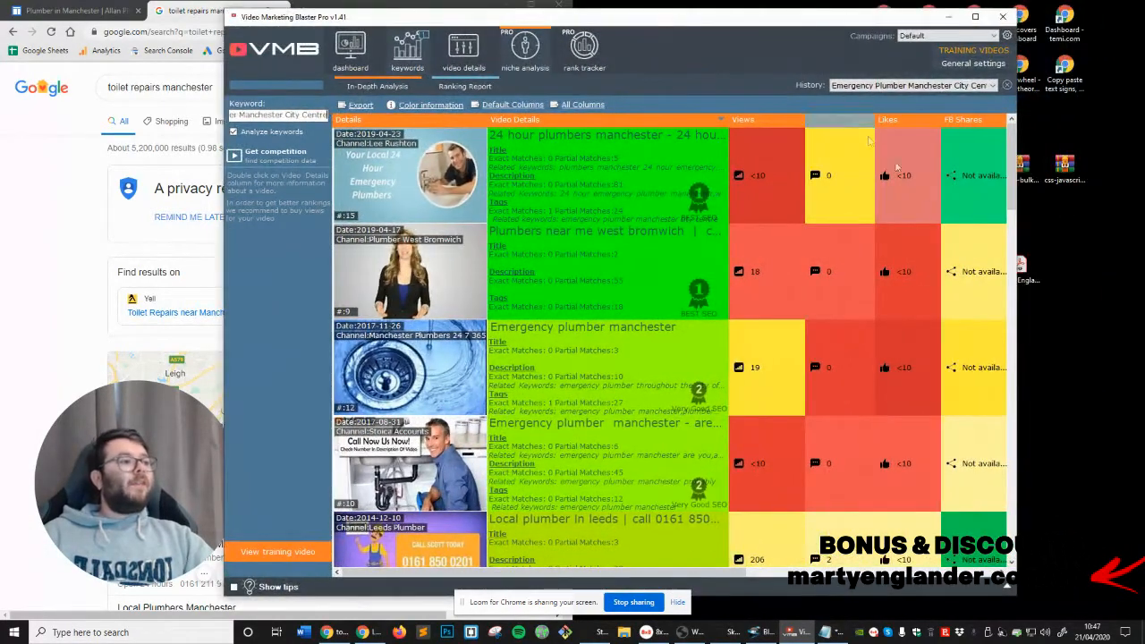
drag(1018, 199, 1117, 206)
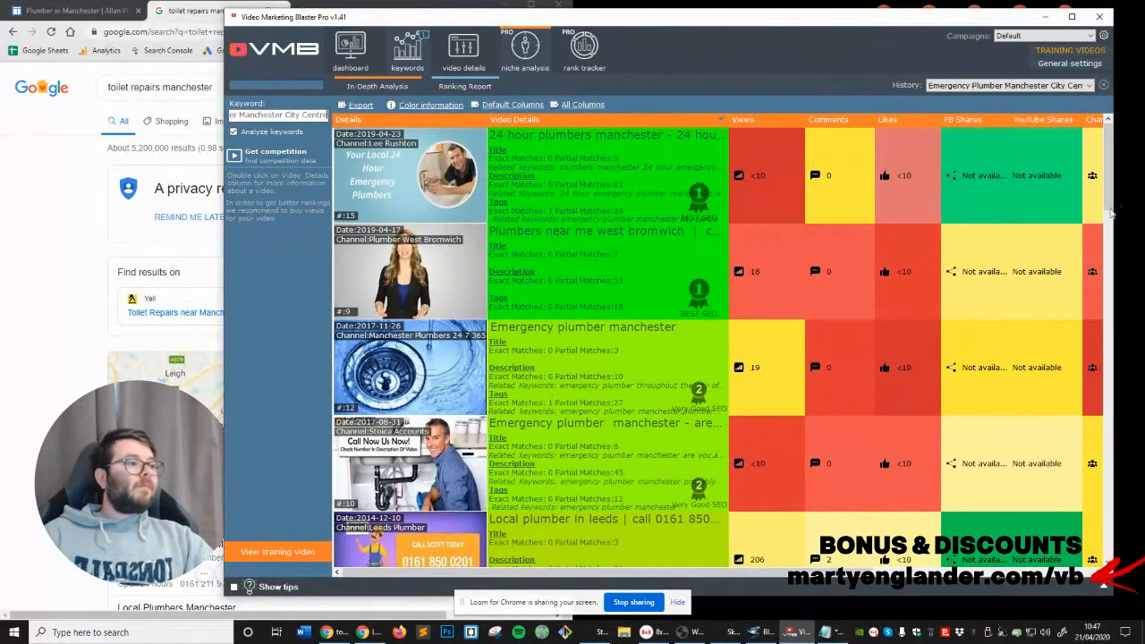
scroll(805, 304, down, 3)
scroll(779, 300, up, 3)
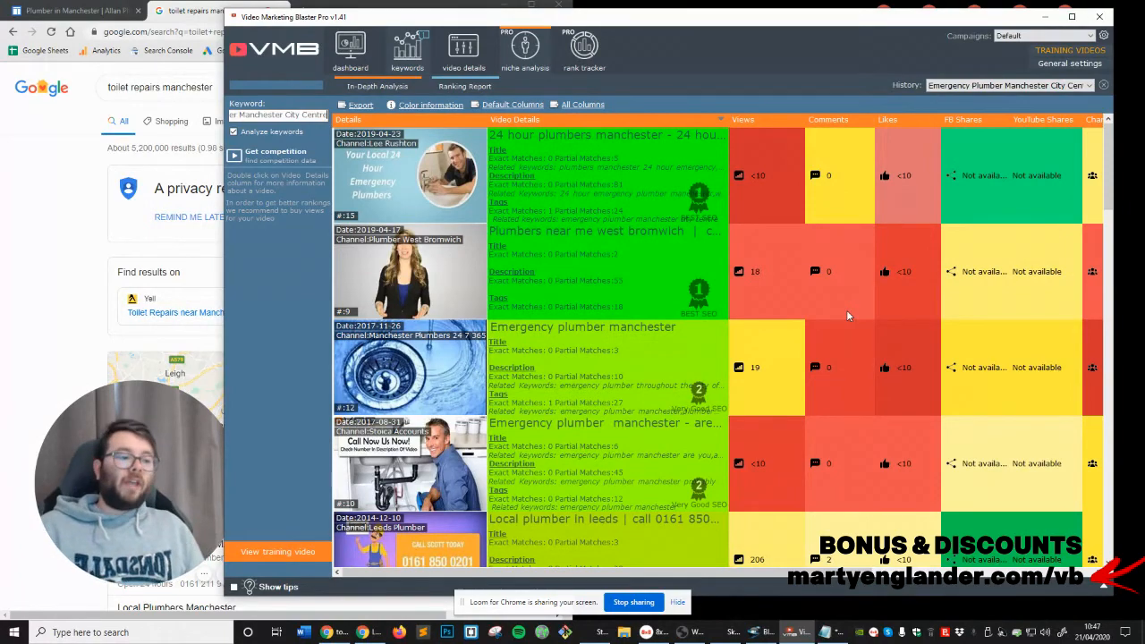
scroll(818, 408, down, 3)
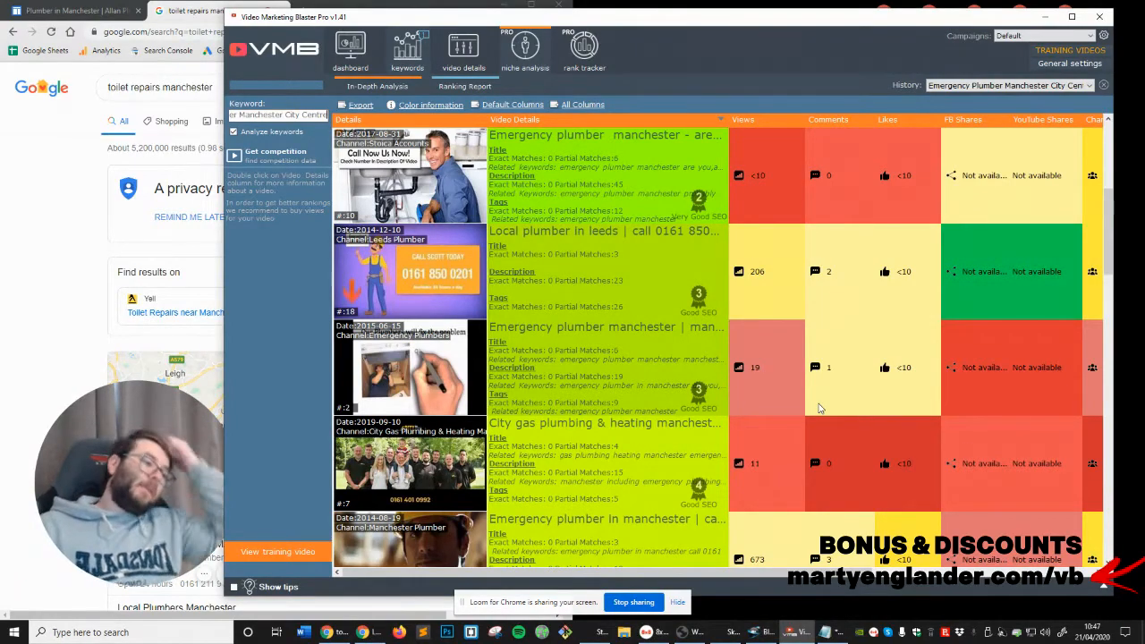
scroll(820, 408, down, 6)
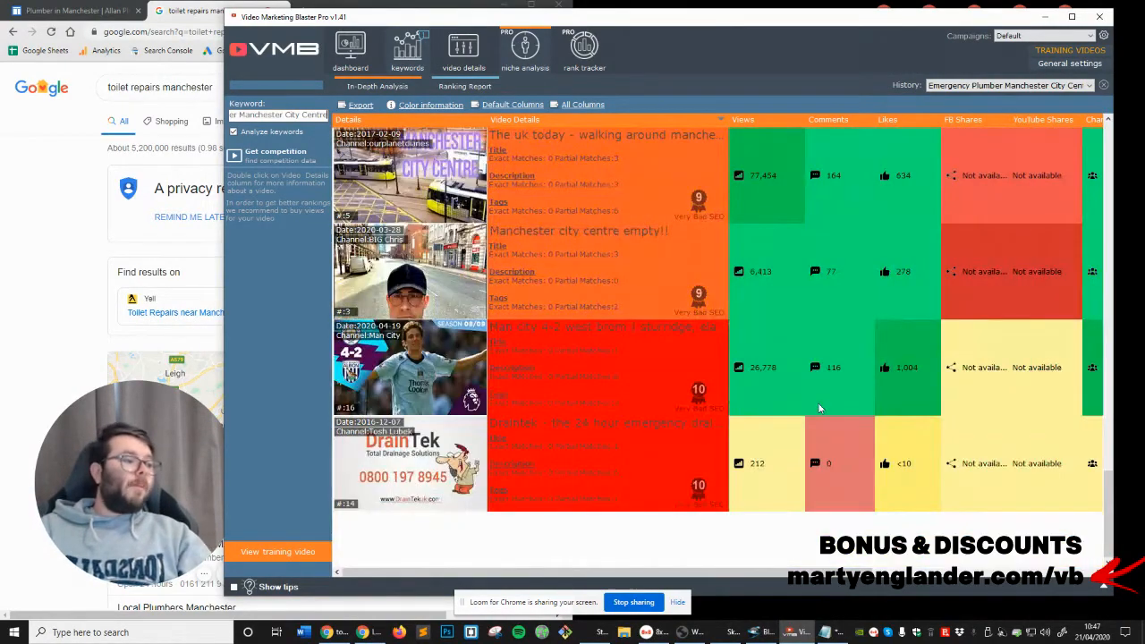
scroll(634, 434, up, 5)
scroll(634, 434, up, 4)
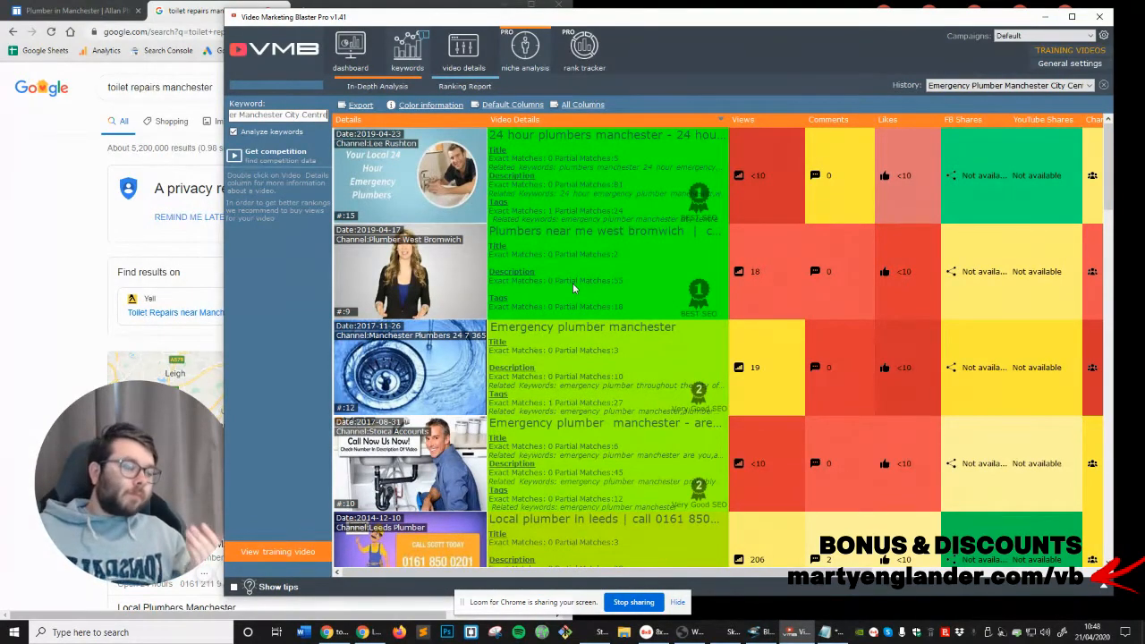
Review the tracked videos' YouTube and Google ranks in the rank tracker and return to the keywords' video details
click(584, 56)
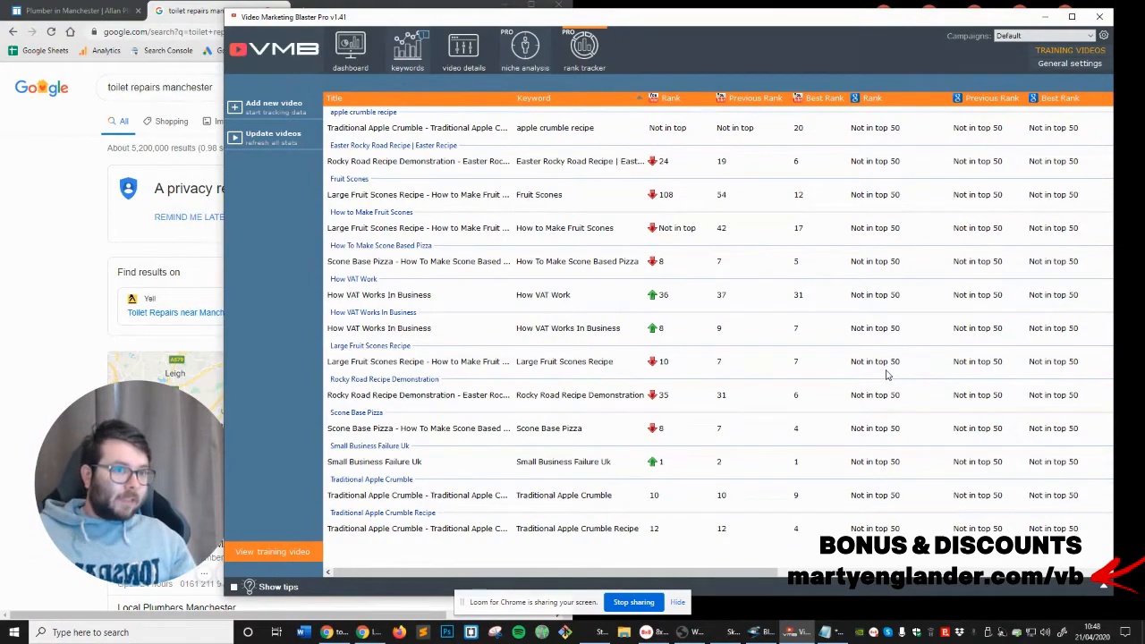
click(482, 68)
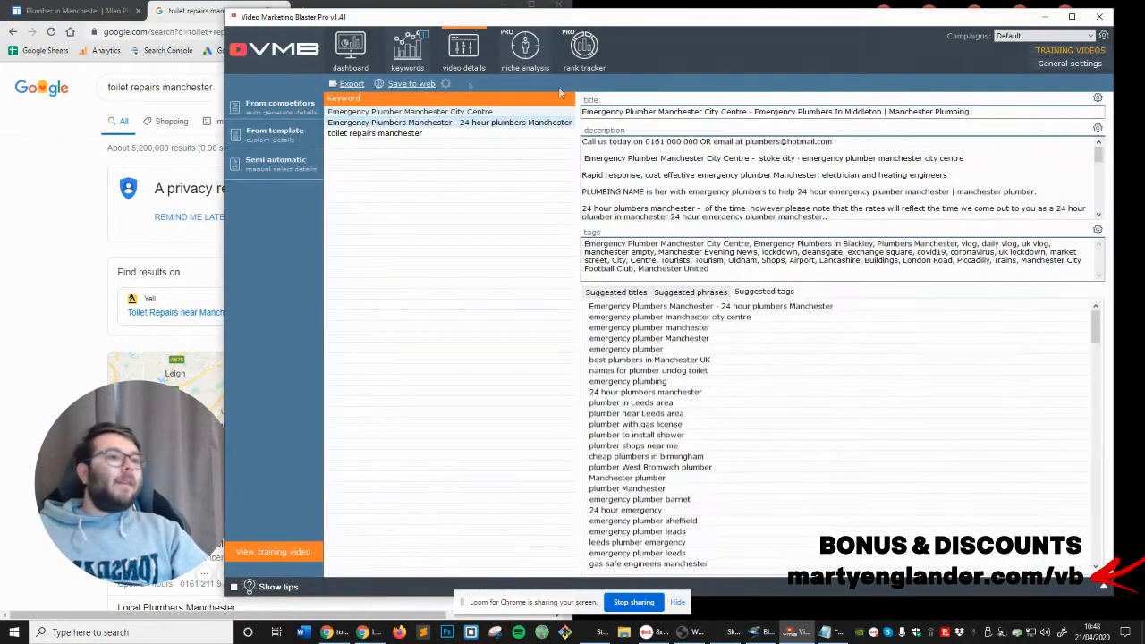